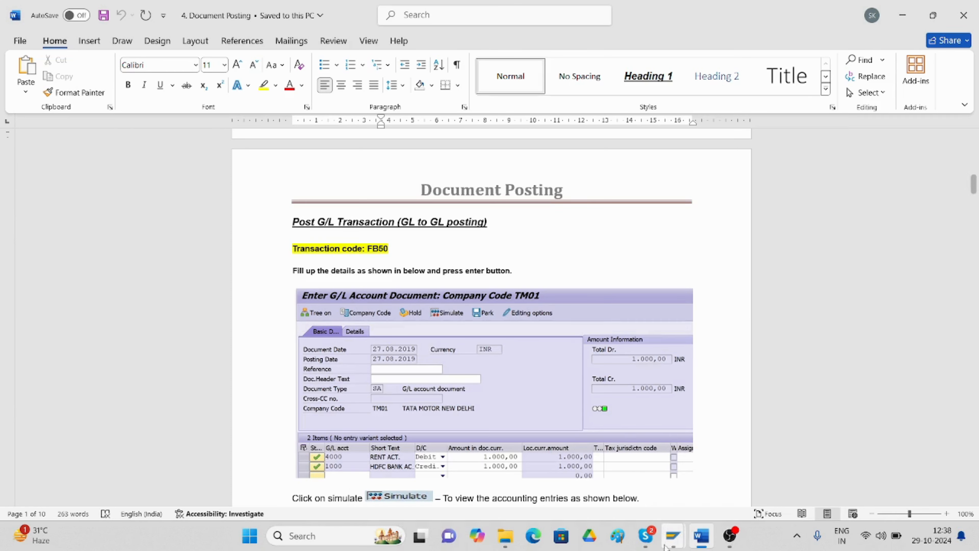
Step: Switch to SAP and open the G/L account document entry with transaction /NFB50
left_click(673, 534)
left_click(706, 490)
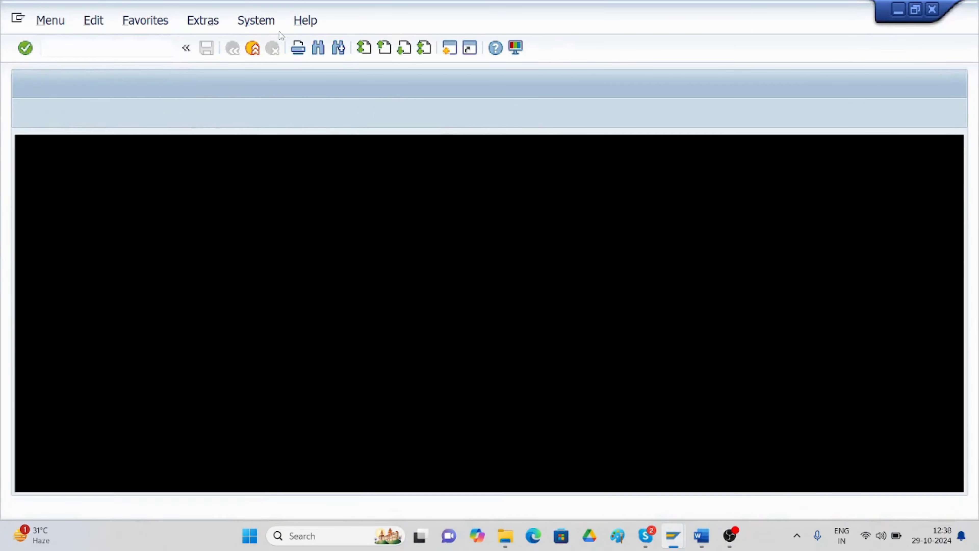
type("/NFB5")
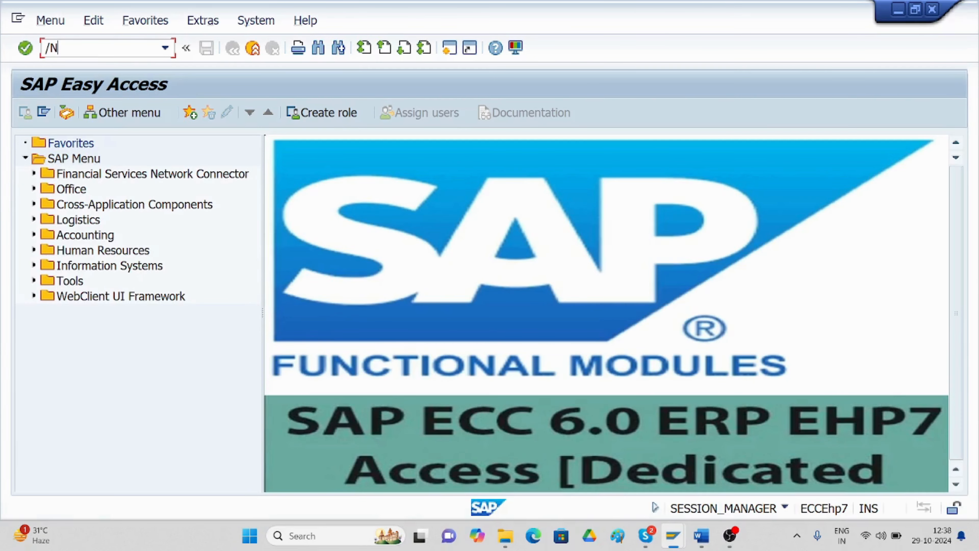
type("0")
key("Return")
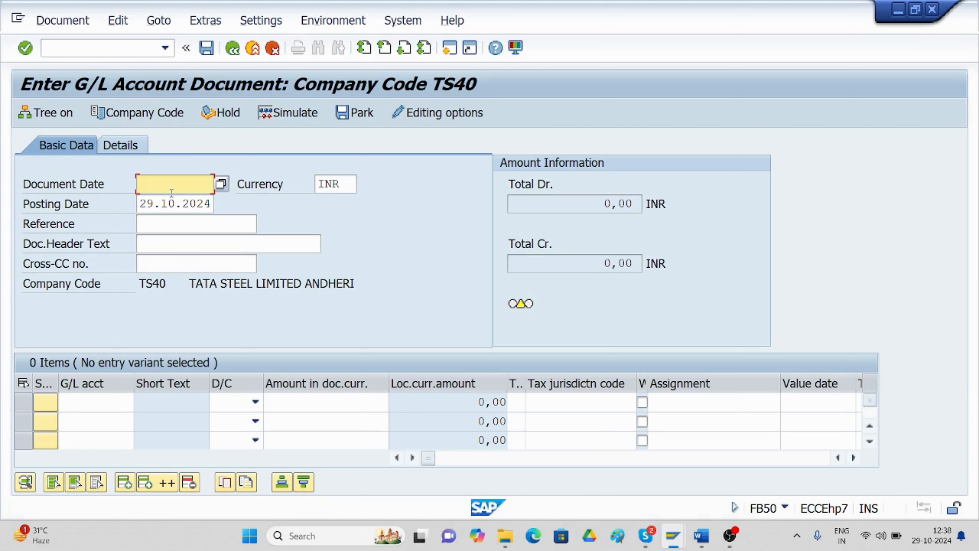
Step: Set the document date to 29.10.2024 and look up G/L account 3001, AUDIT EXPENSES A/C, for the first line item
type("29.10.2024")
left_click(108, 402)
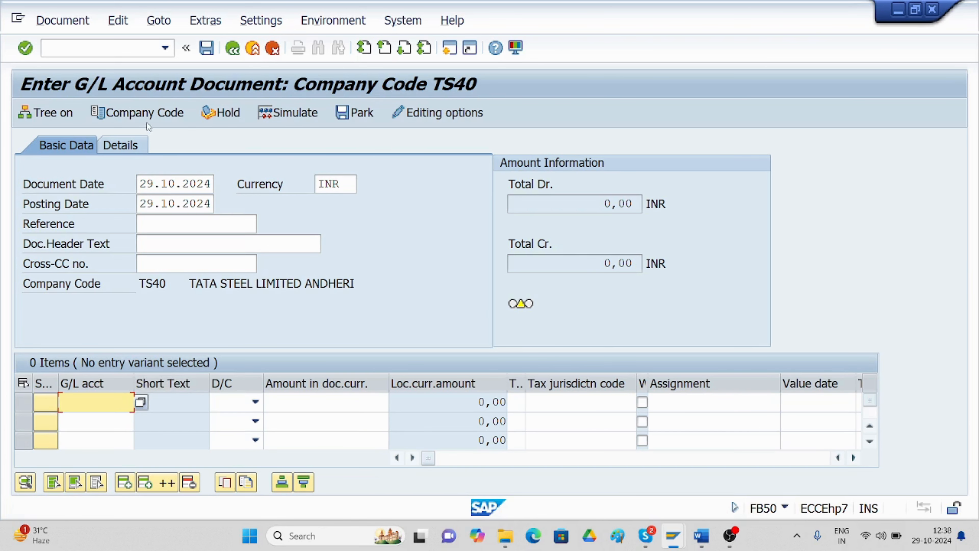
left_click(142, 403)
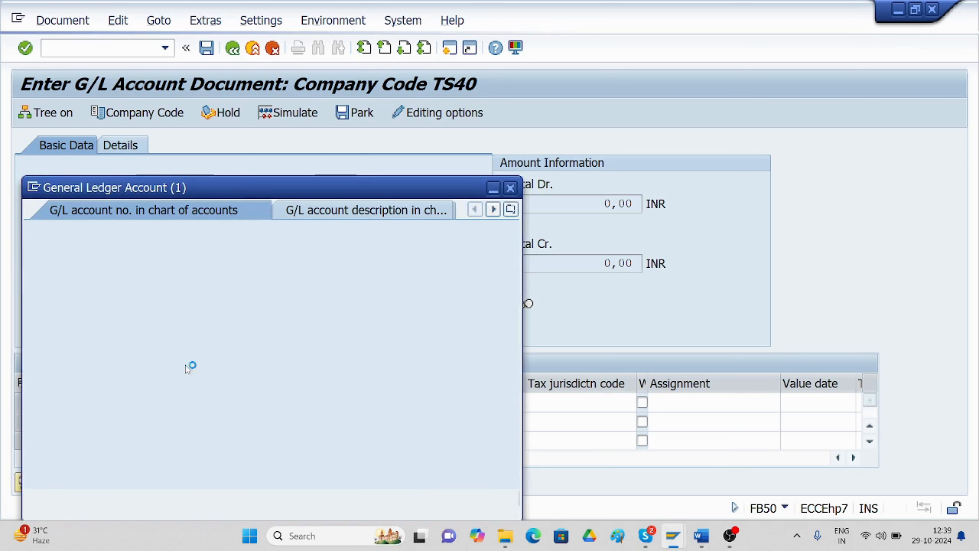
left_click_drag(434, 160, 459, 107)
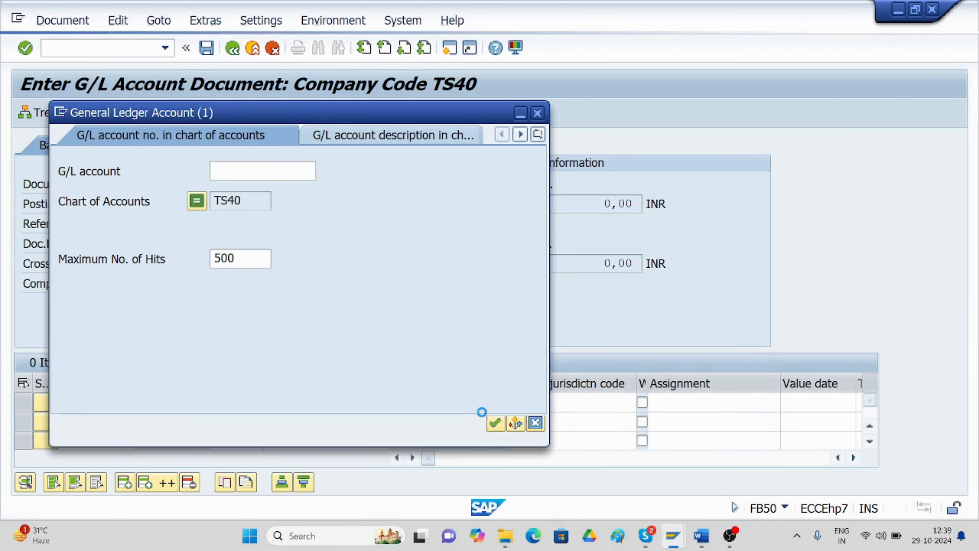
left_click(494, 421)
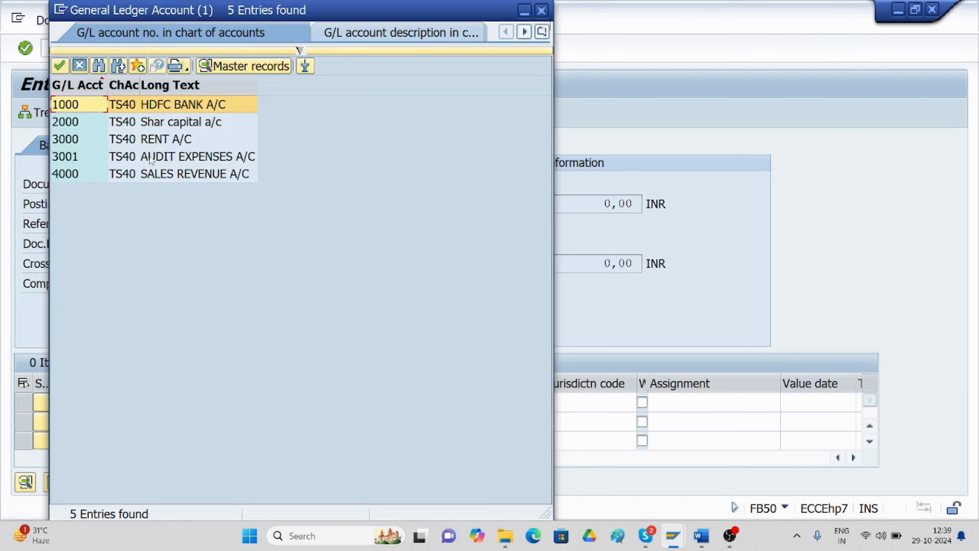
double_click(151, 160)
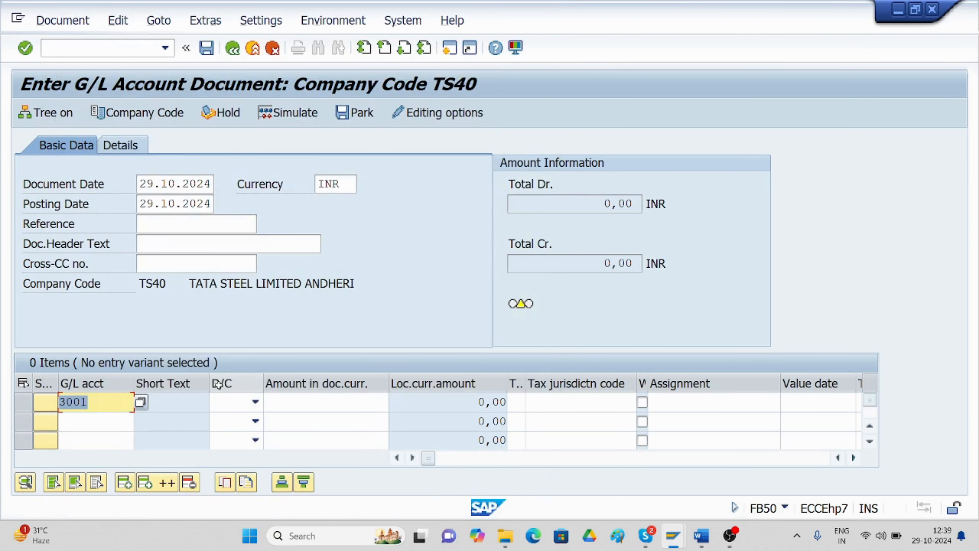
Step: Debit account 3001 with an amount of 1000 and add a second line crediting G/L account 1000 with 1000
left_click(304, 397)
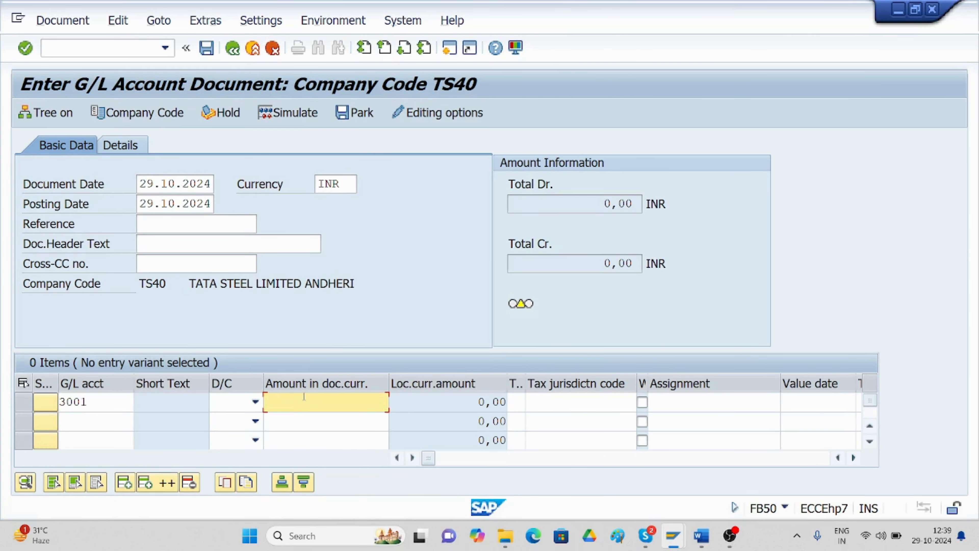
type("1000")
left_click(89, 421)
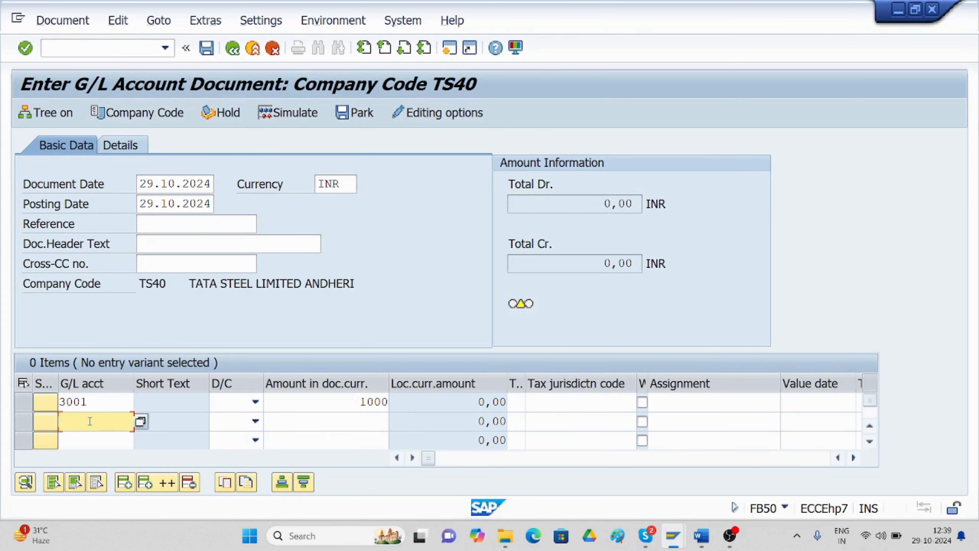
type("1000")
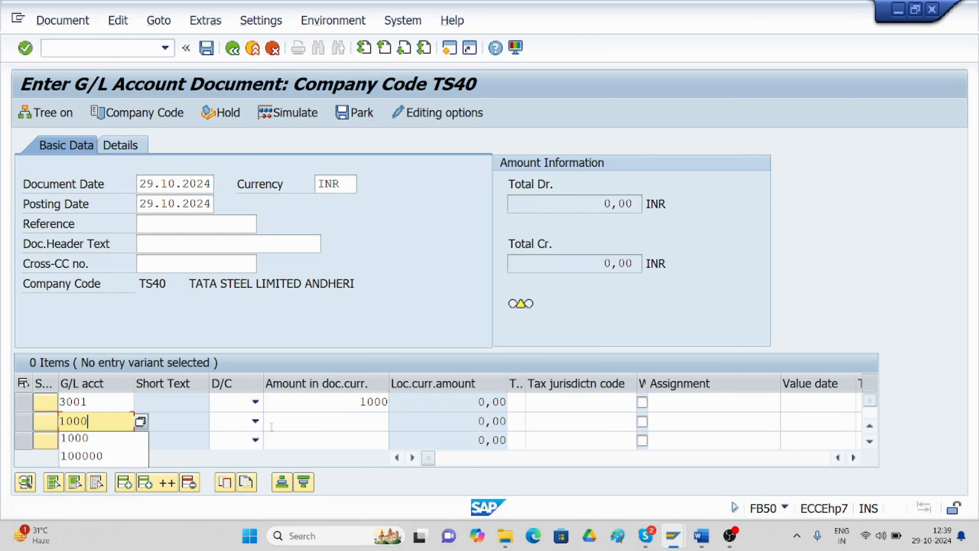
left_click(255, 402)
left_click(233, 436)
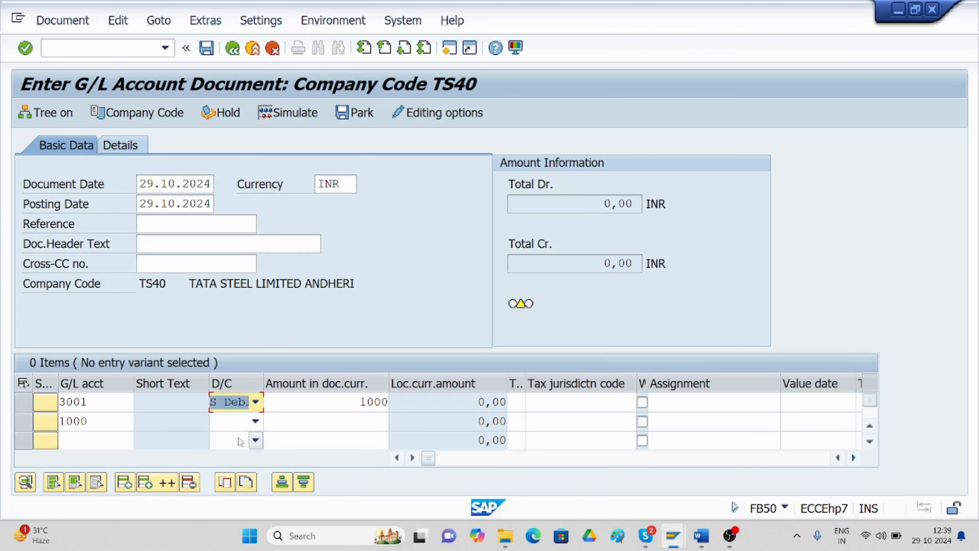
left_click(255, 421)
left_click(239, 438)
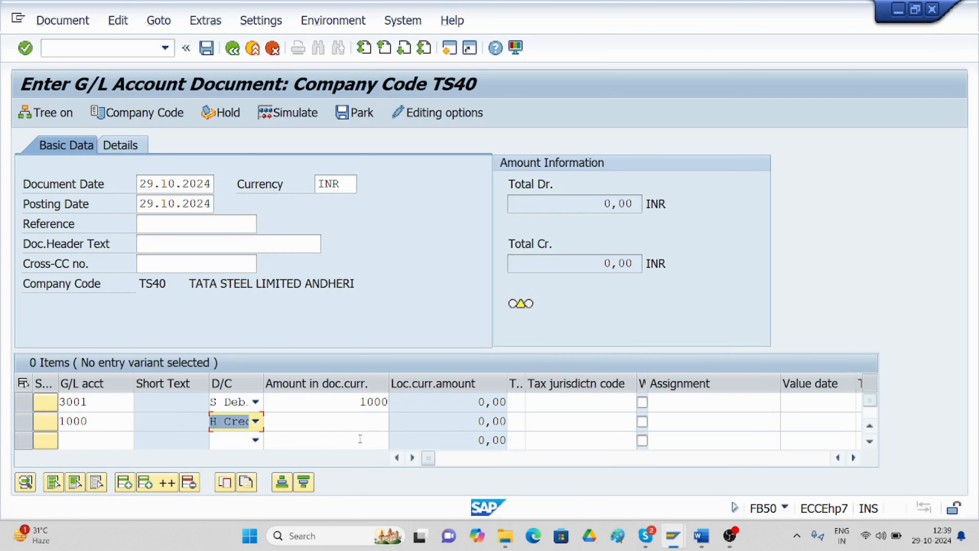
left_click(358, 417)
type("1000")
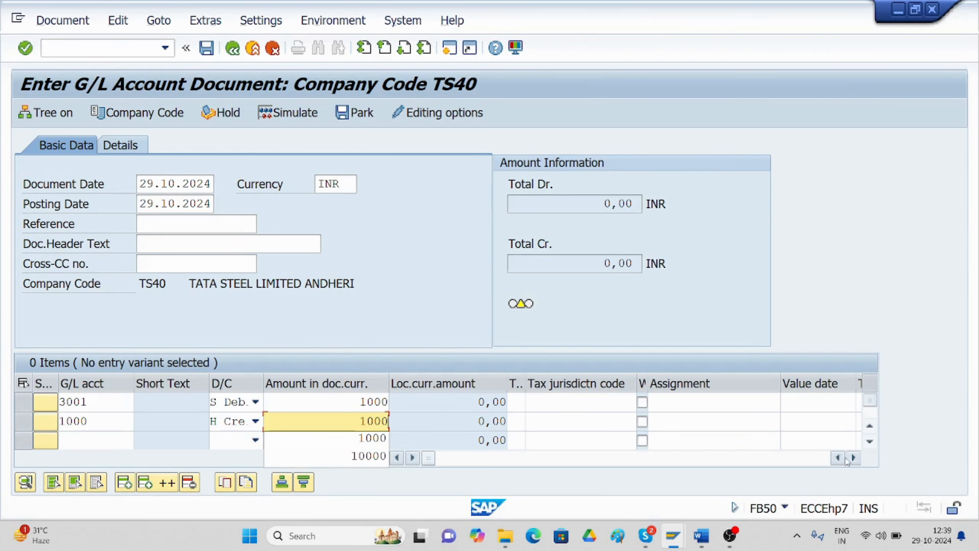
Step: Enter "BEING AUDIT FEE PAID" as the text of the first line item
left_click(853, 458)
left_click(853, 457)
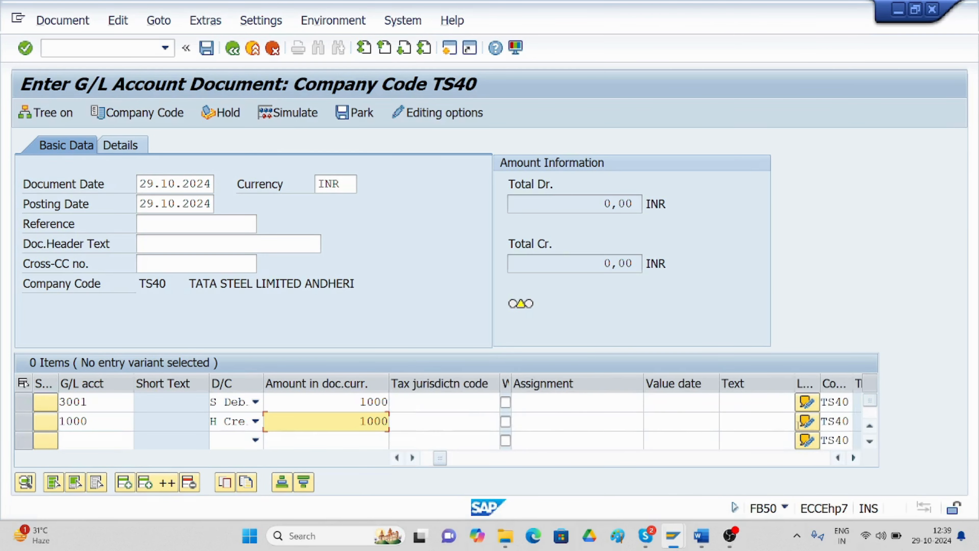
left_click(750, 404)
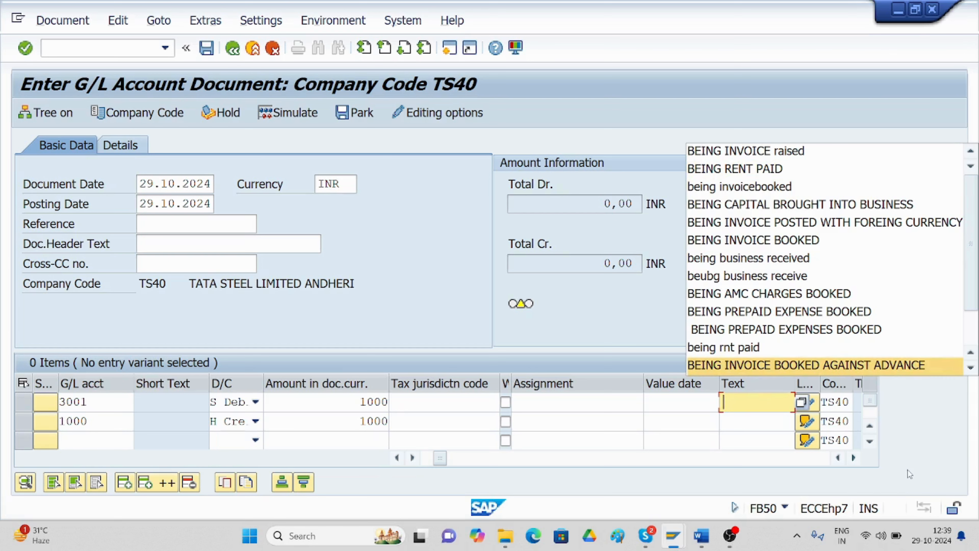
type("BEING")
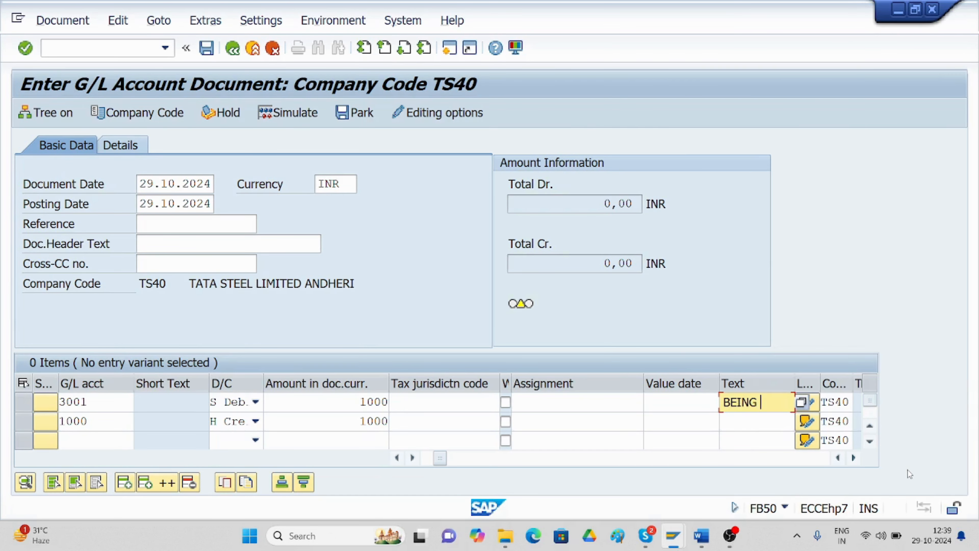
type(" AUDIT F")
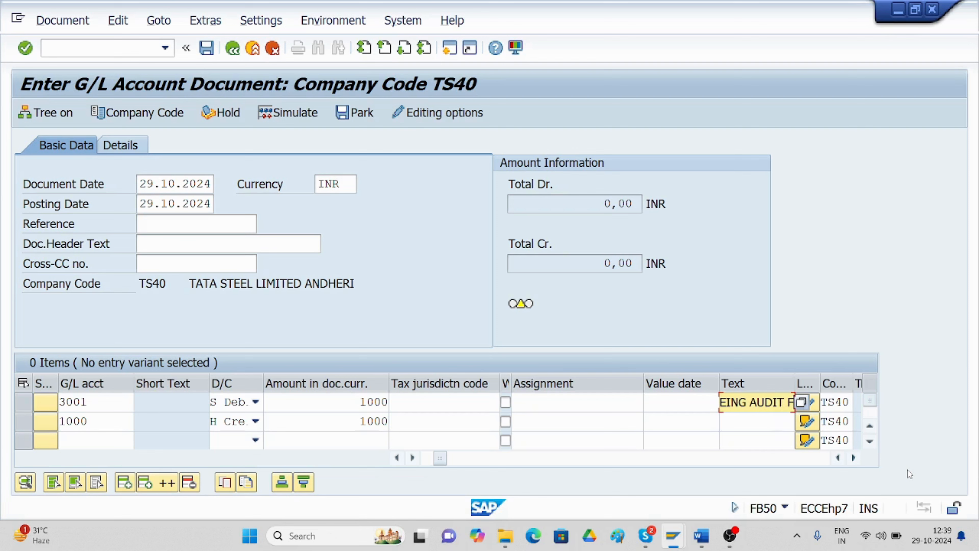
type("EE PAID")
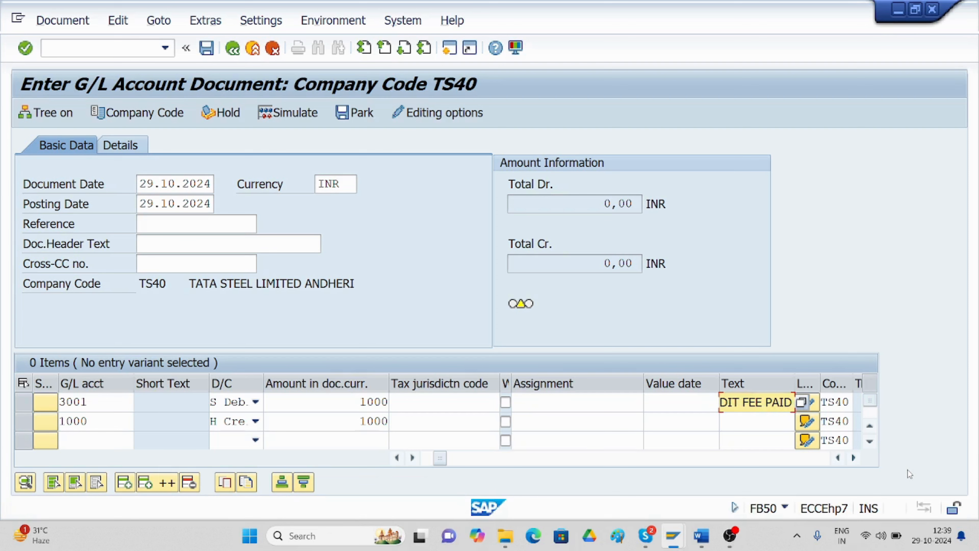
Step: Copy the first line item's text into the text field of the second line item
key("shift+Left")
key("shift+Left")
key("shift+Left")
key("shift+Left")
key("shift+Left")
key("shift+Left")
key("shift+Left")
key("shift+Left")
key("shift+Left")
key("shift+Left")
key("shift+Left")
key("shift+Left")
key("shift+Left")
key("shift+Left")
key("shift+Left")
key("shift+Left")
key("shift+Left")
key("shift+Left")
key("shift+Left")
key("shift+Left")
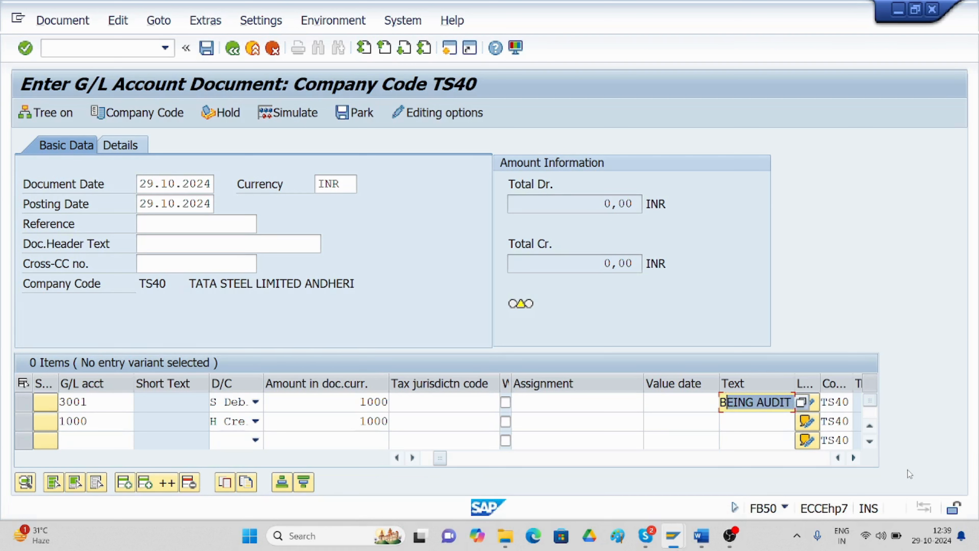
key("ctrl+c")
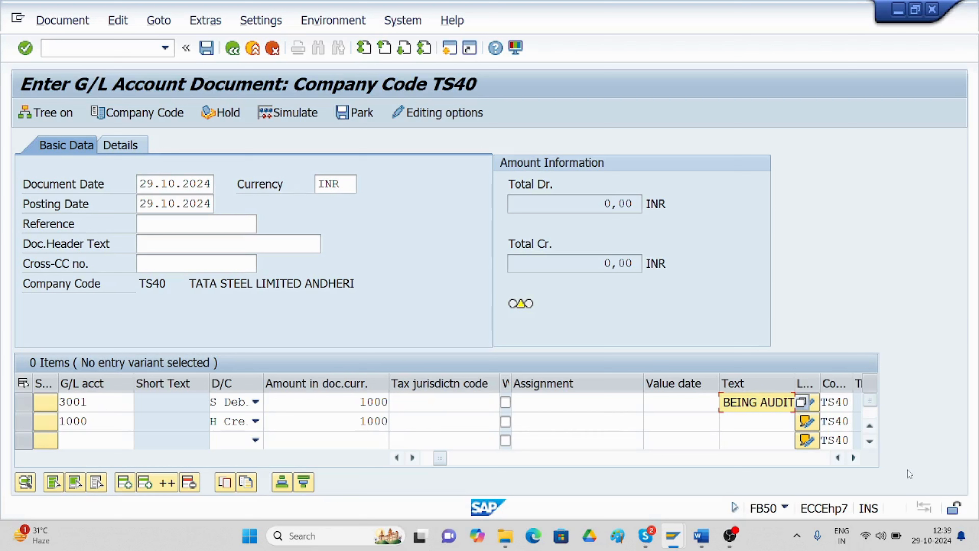
left_click(752, 420)
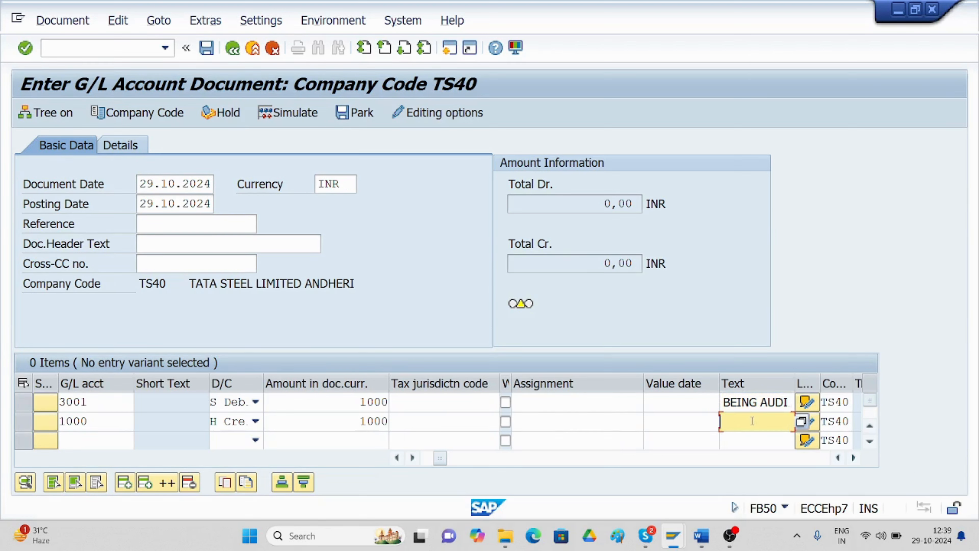
key("ctrl+v")
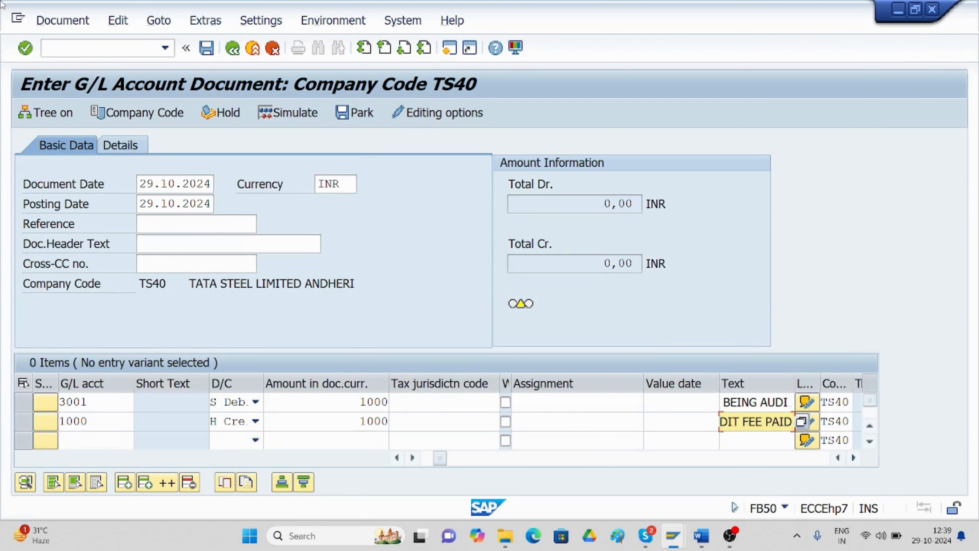
Step: Simulate the G/L document to preview its accounting entries and post it
left_click(121, 28)
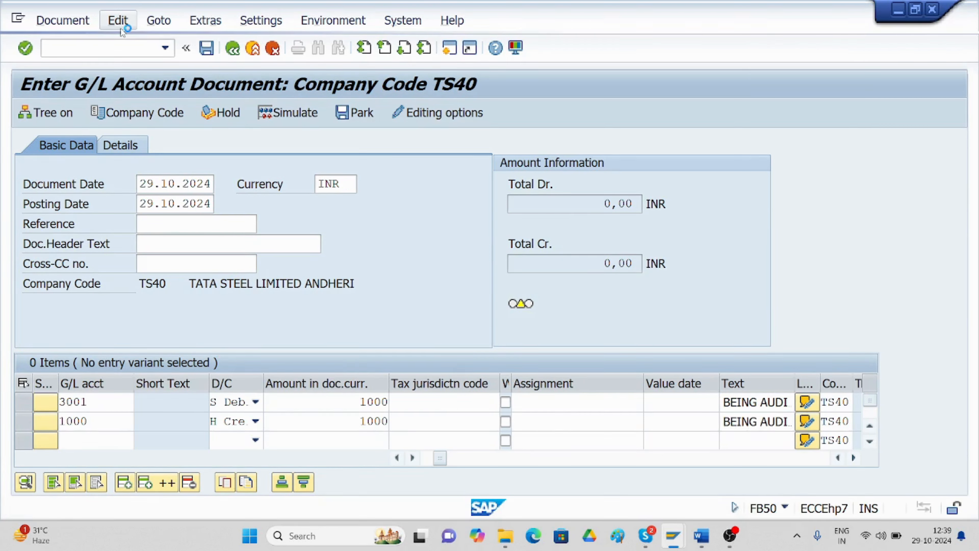
left_click(75, 26)
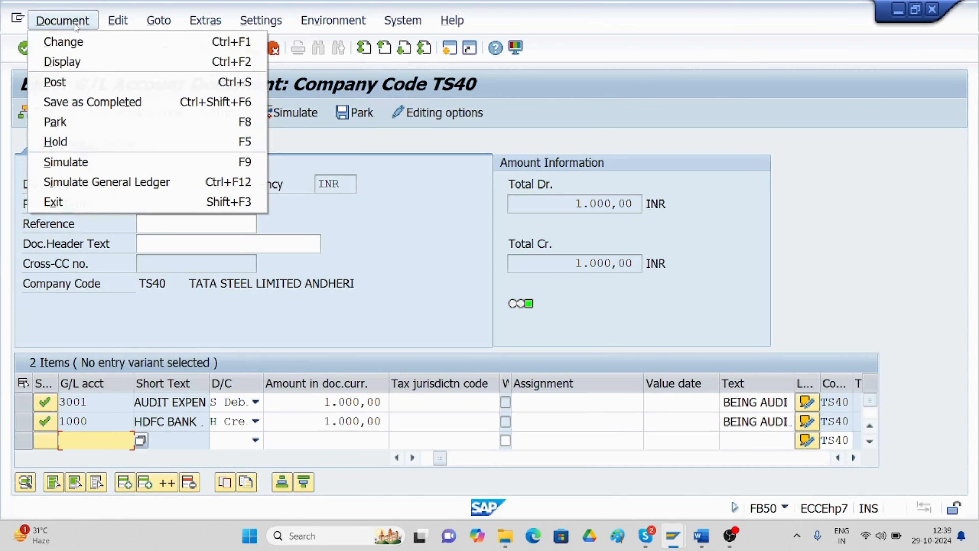
left_click(65, 162)
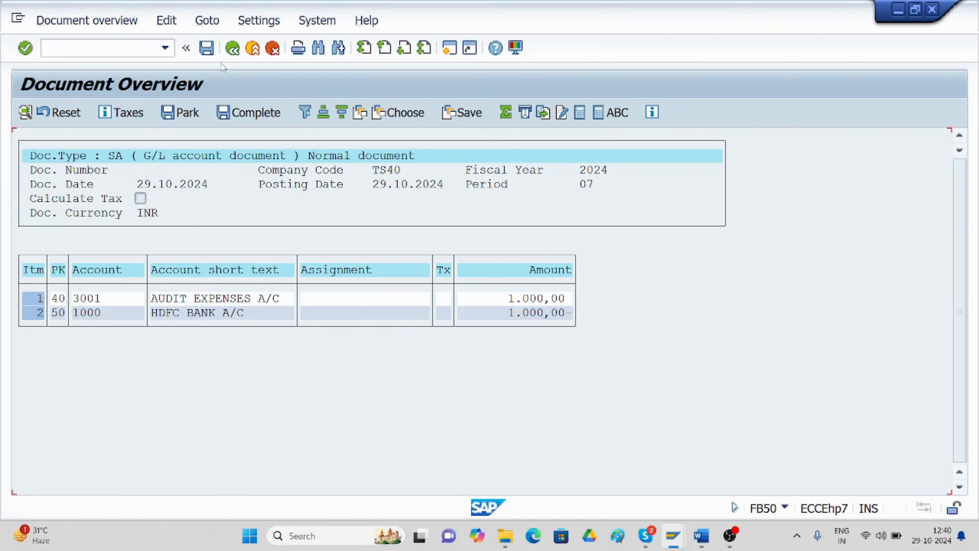
left_click(207, 48)
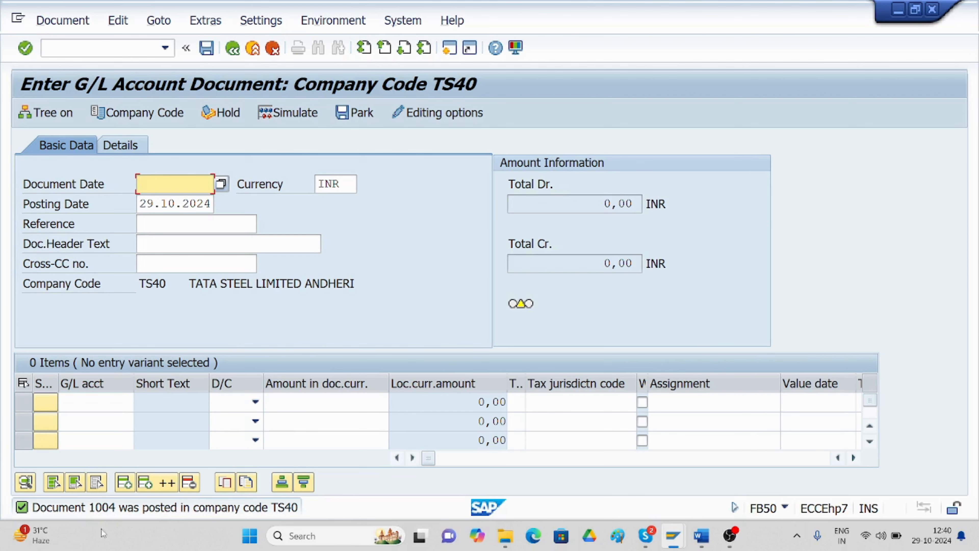
Step: Switch to the Document Posting guide in Word and find the section on viewing the G/L balance or G/L report
left_click(701, 536)
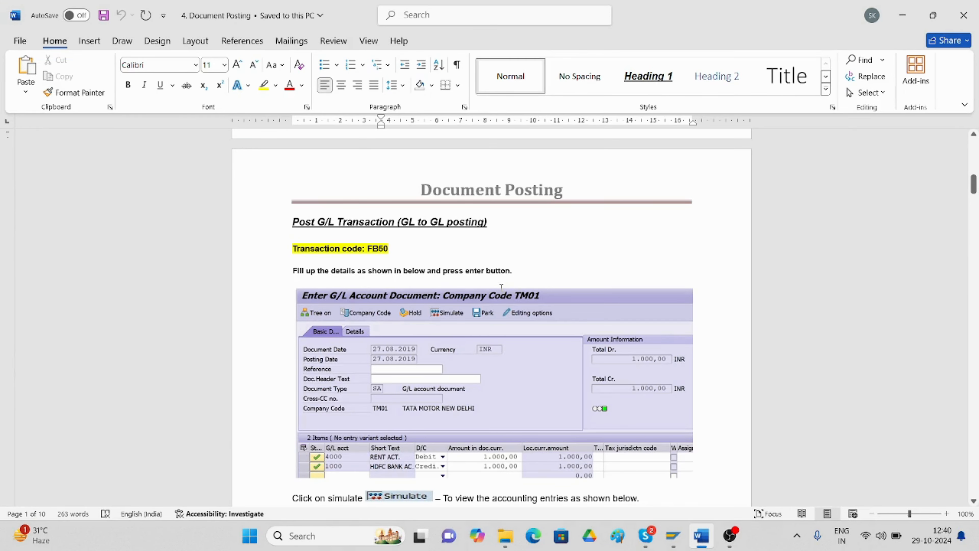
scroll(501, 286, "down", 8)
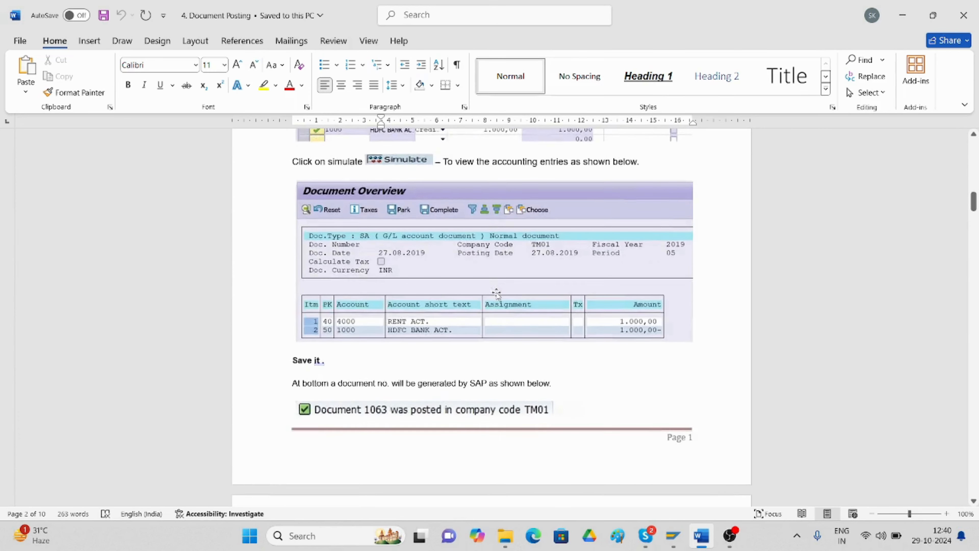
scroll(496, 294, "down", 6)
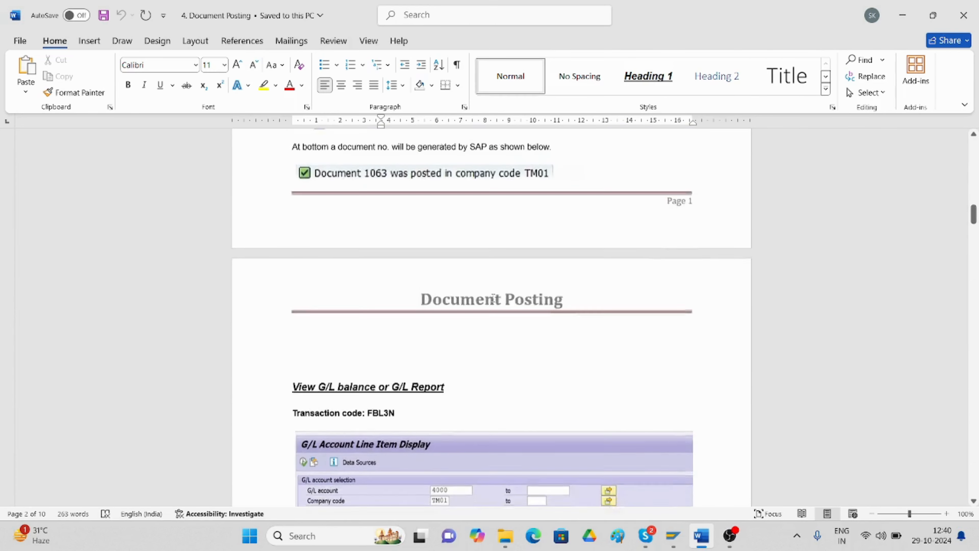
scroll(492, 297, "down", 2)
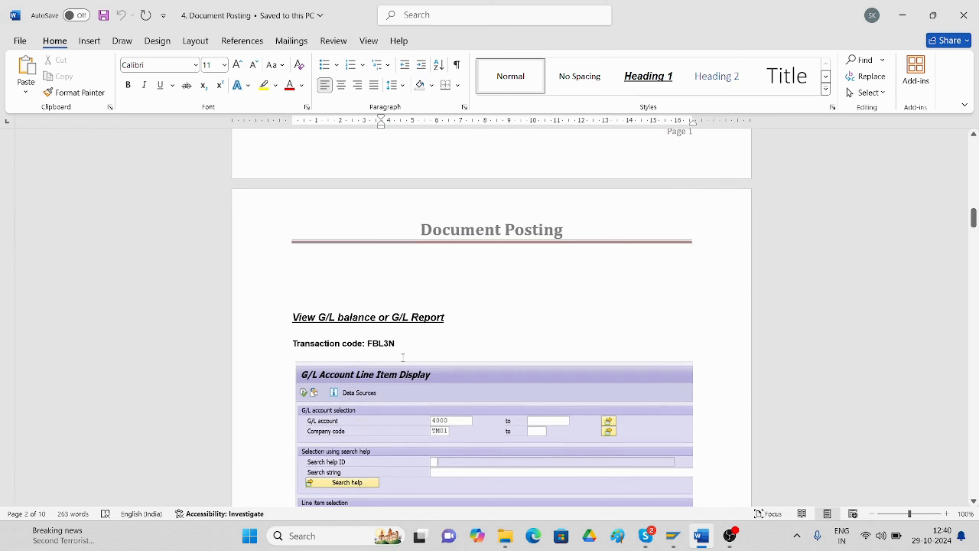
Step: Switch back to SAP, open transaction /NFBL3N and run the open line item report for company code TS40 without restricting the G/L account
left_click(672, 535)
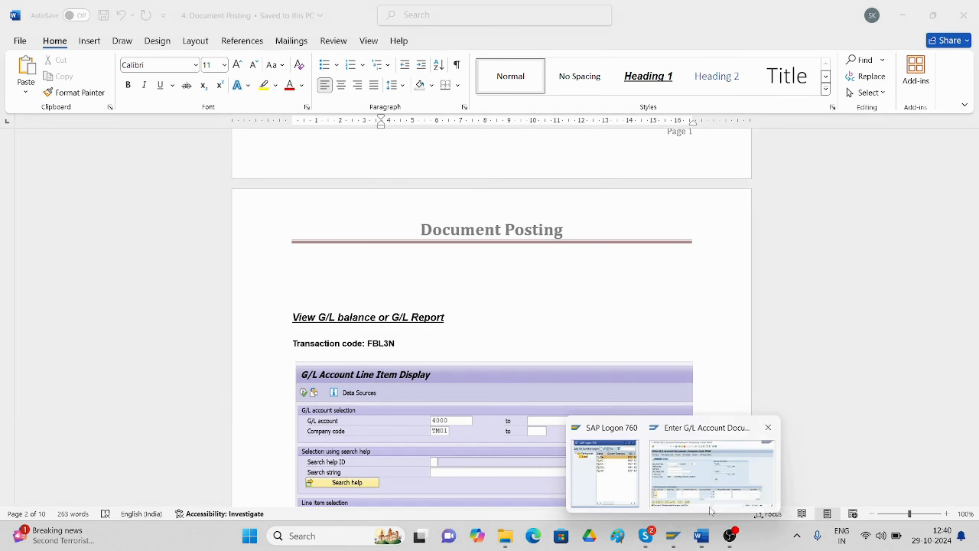
left_click(711, 498)
left_click(118, 48)
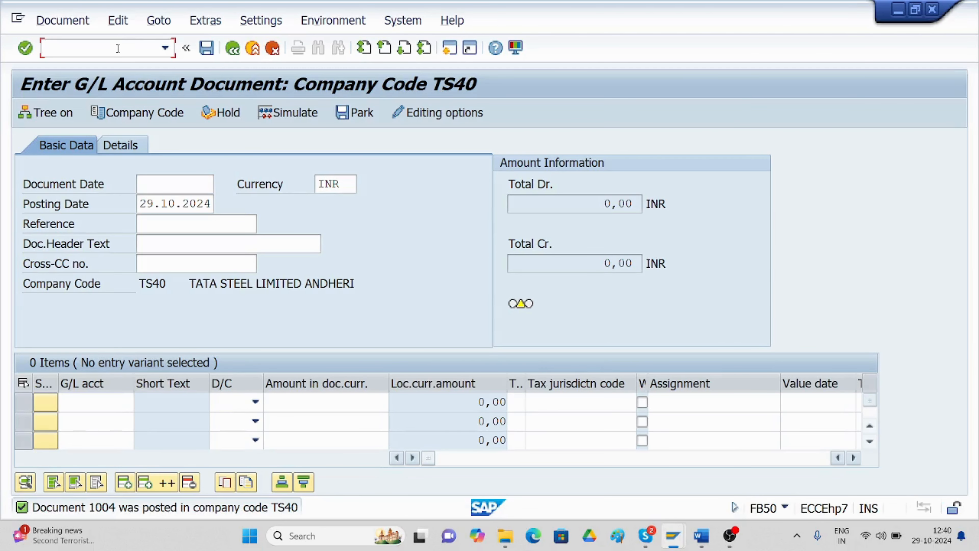
type("/NFBL3N")
key("Return")
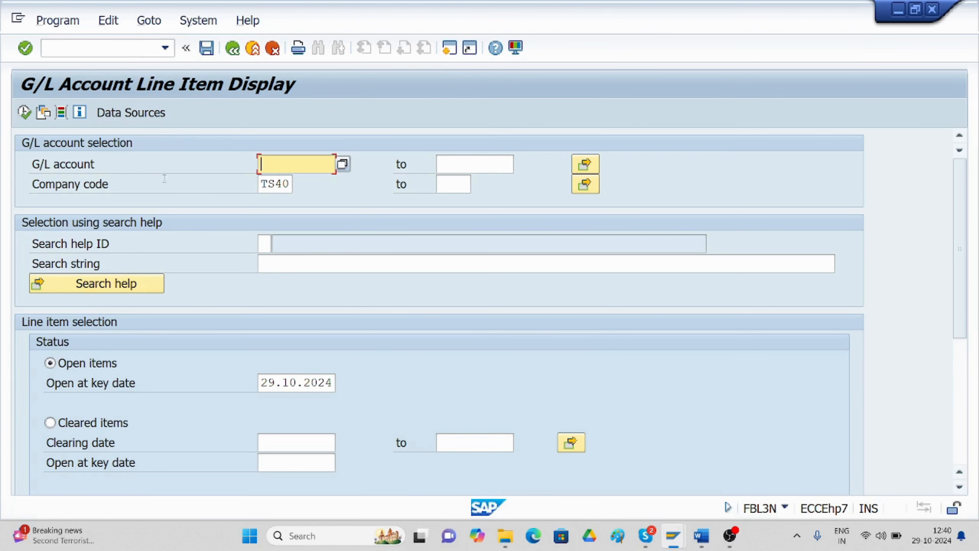
left_click(24, 112)
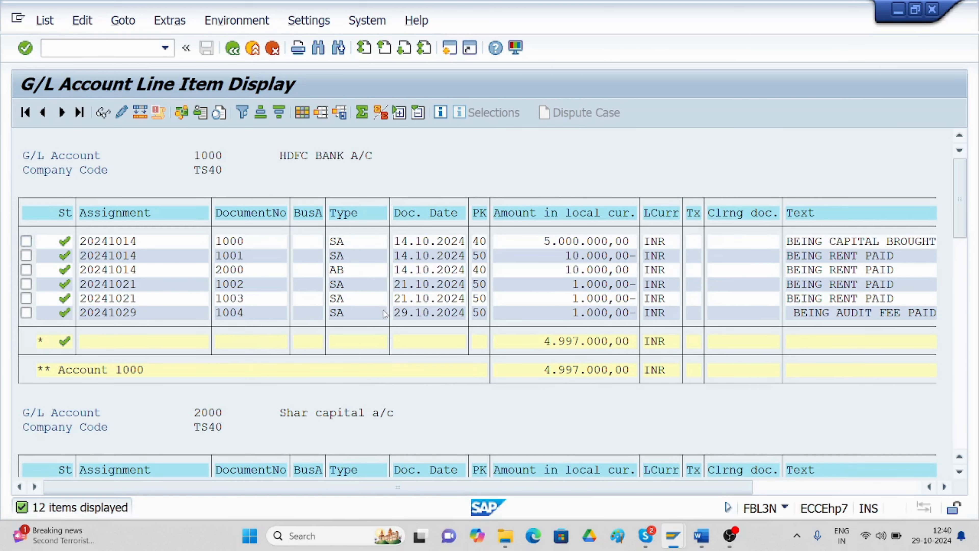
Step: Examine the line items of all G/L accounts in company code TS40, from the bank account down to the audit expenses account
scroll(317, 338, "down", 1)
scroll(315, 347, "down", 1)
scroll(315, 349, "down", 5)
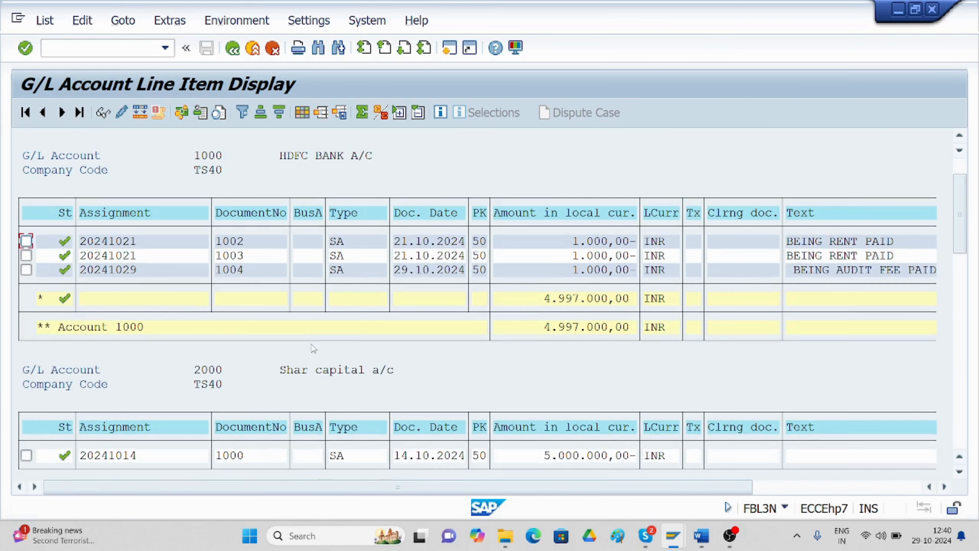
scroll(297, 343, "down", 5)
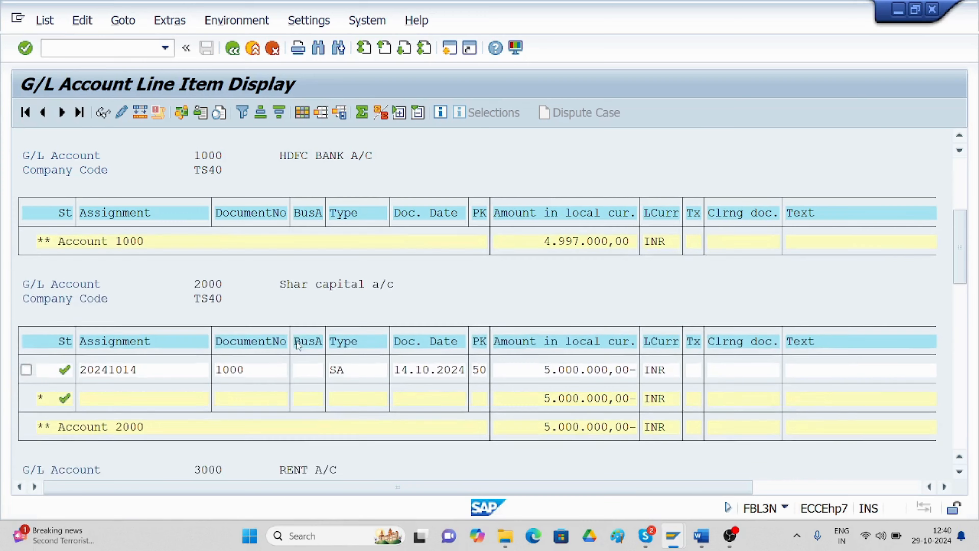
scroll(296, 349, "down", 8)
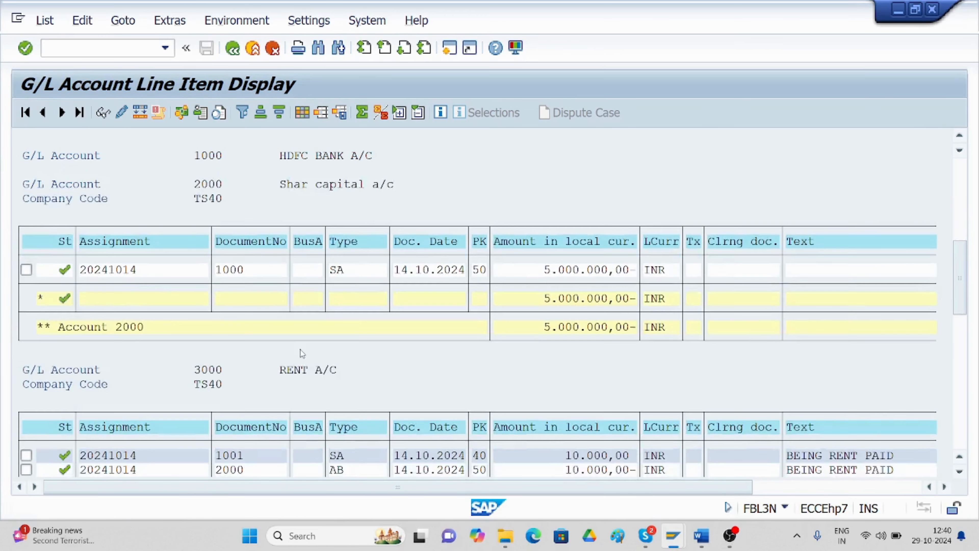
scroll(283, 356, "down", 6)
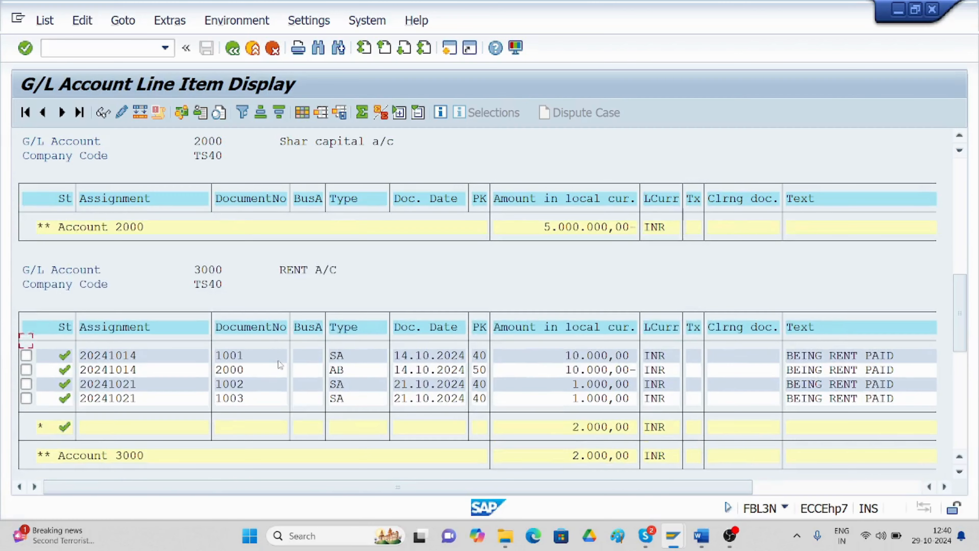
scroll(269, 358, "down", 4)
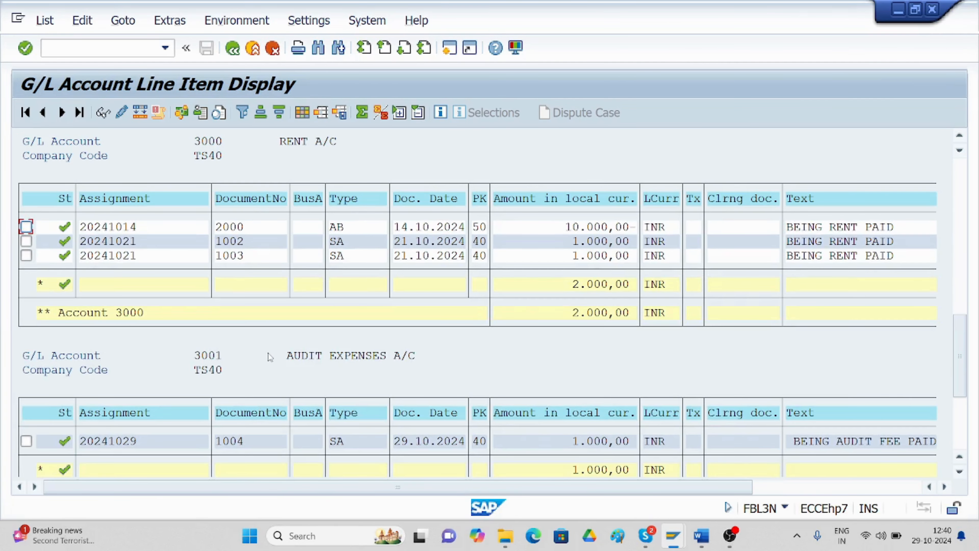
scroll(574, 469, "down", 2)
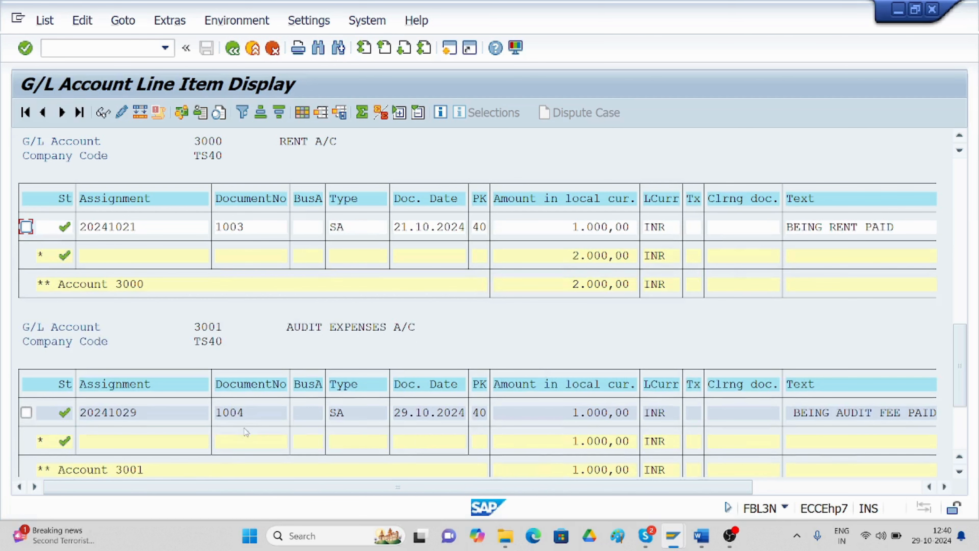
Step: Return to the report's selection screen and try to run it for G/L account 1004
left_click(234, 48)
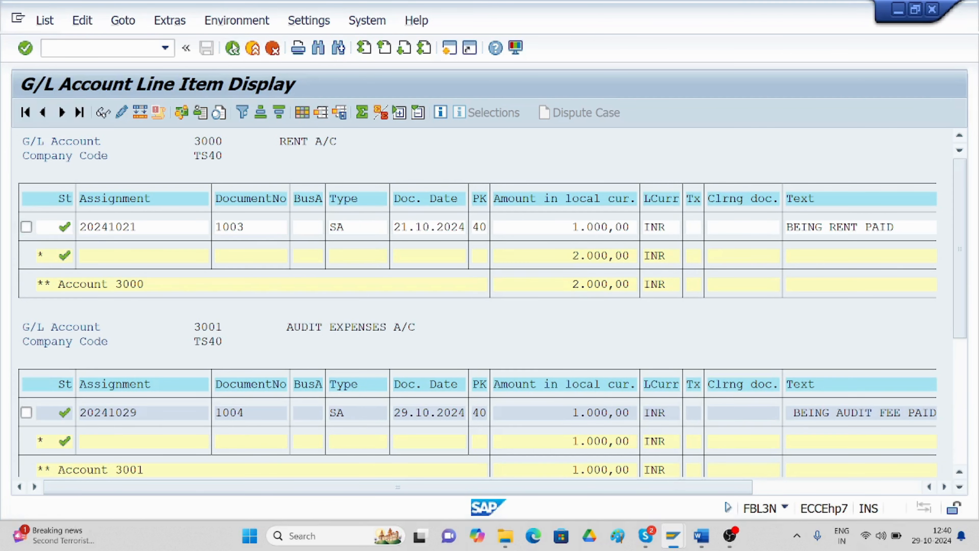
type("1004")
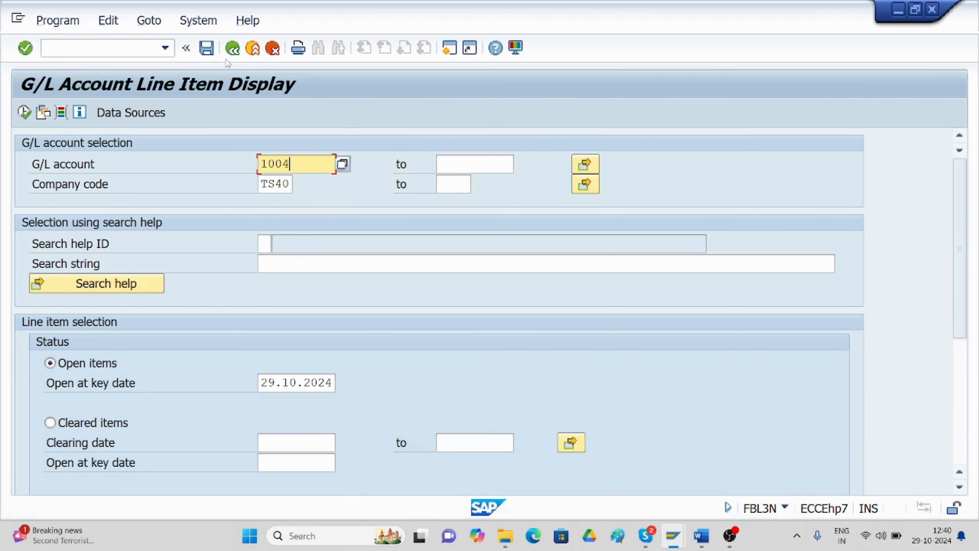
left_click(24, 112)
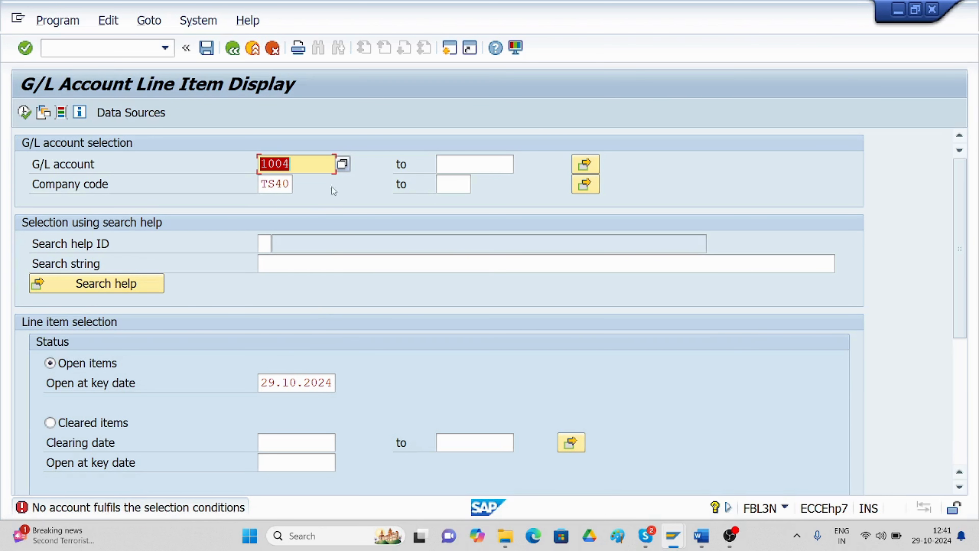
Step: Look up the G/L accounts in chart of accounts TS40, select 3001 AUDIT EXPENSES A/C and run the line item report
left_click(343, 164)
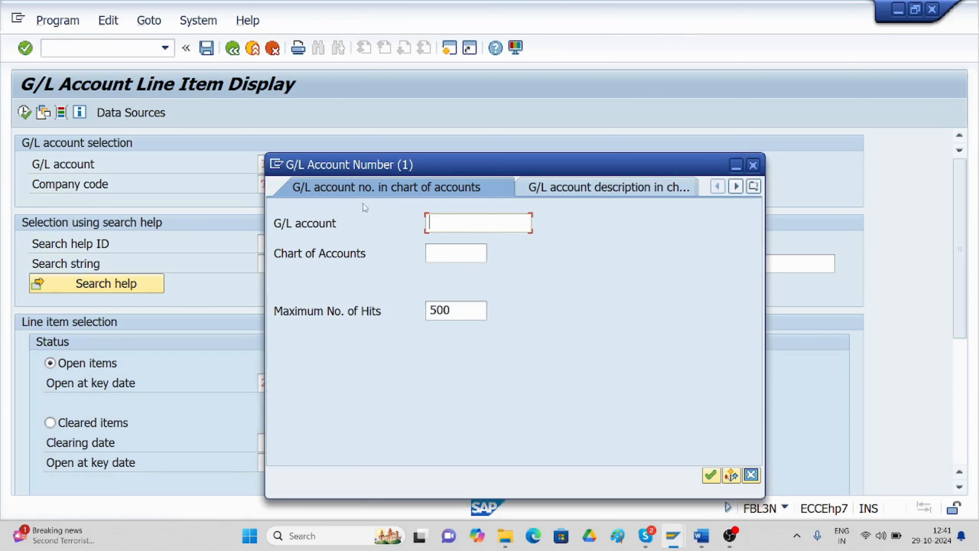
left_click(432, 247)
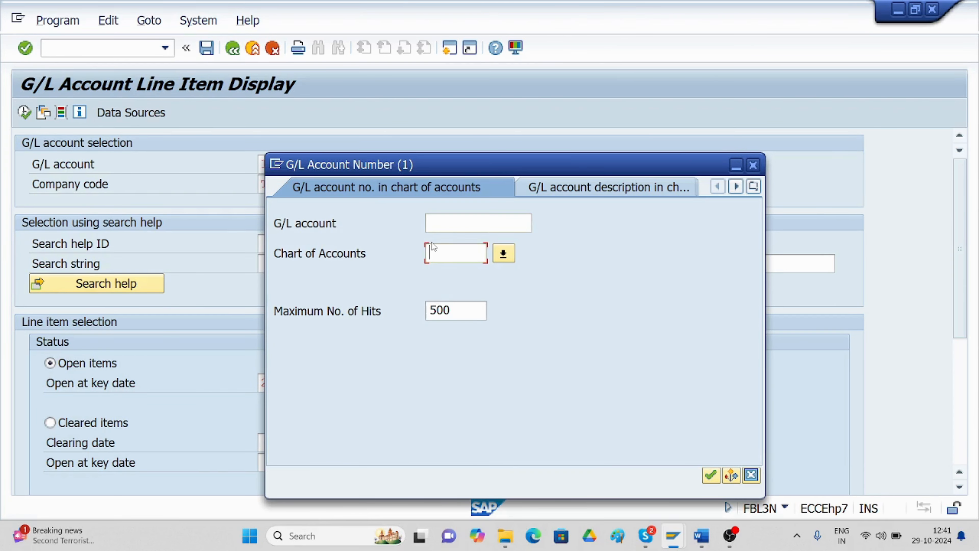
type("TS40")
left_click(711, 477)
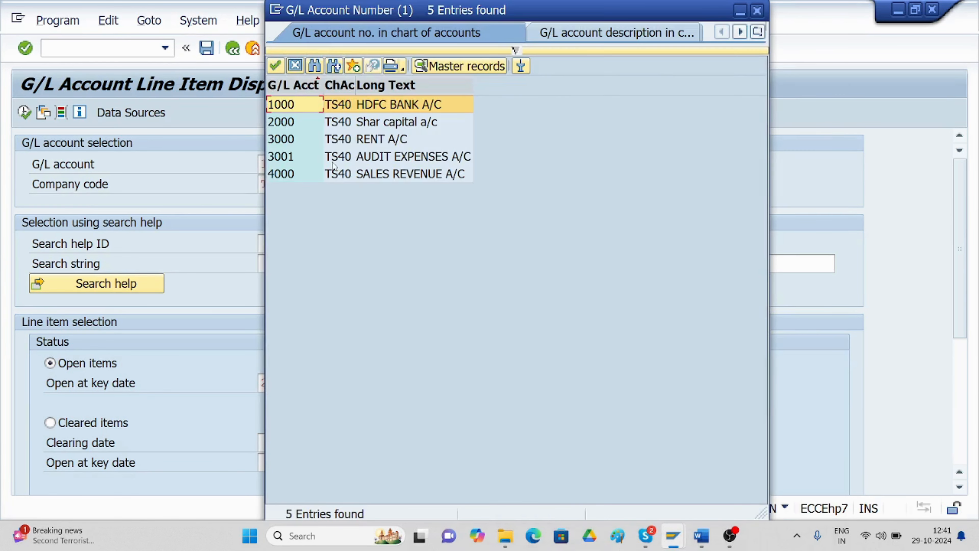
double_click(355, 158)
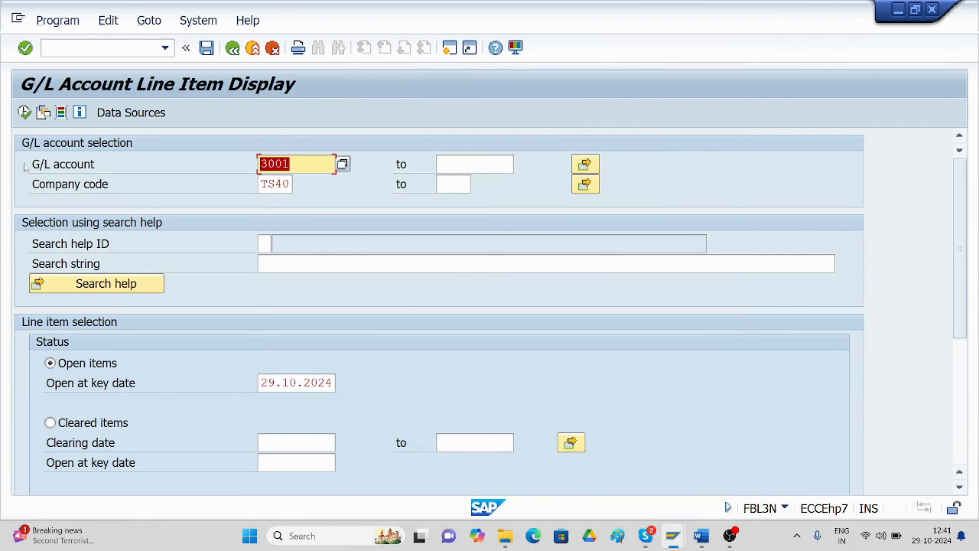
left_click(24, 112)
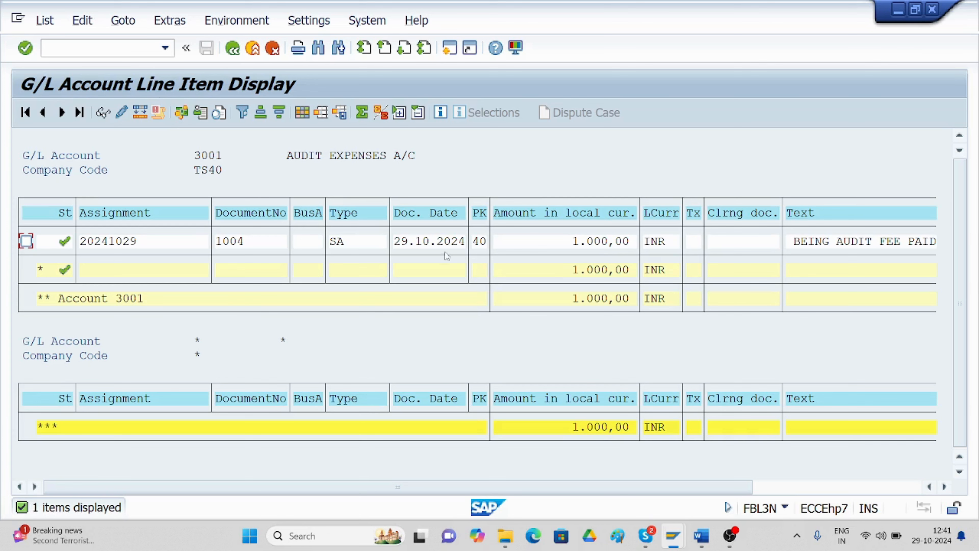
Step: Switch to the Document Posting guide in Word and find the Document reversal section
left_click(702, 536)
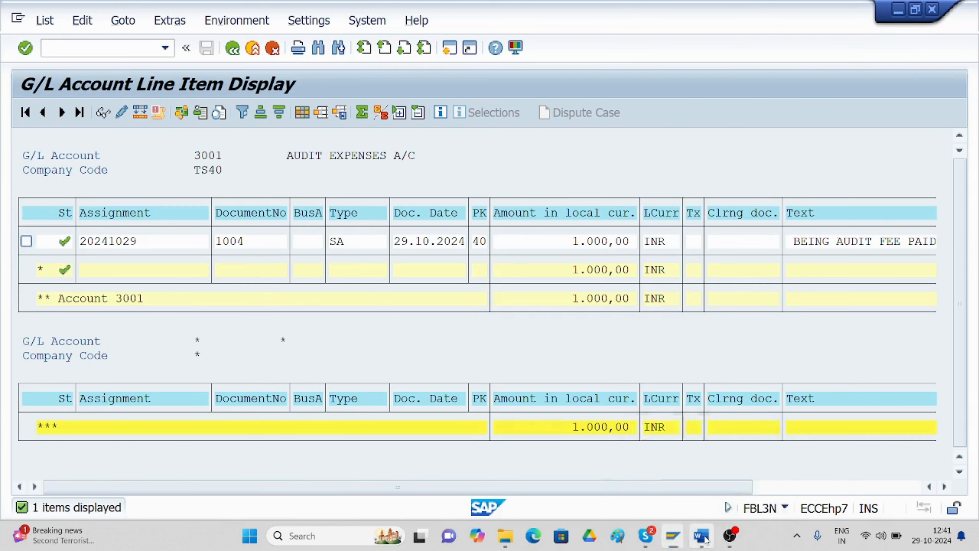
scroll(511, 353, "down", 7)
scroll(508, 352, "down", 10)
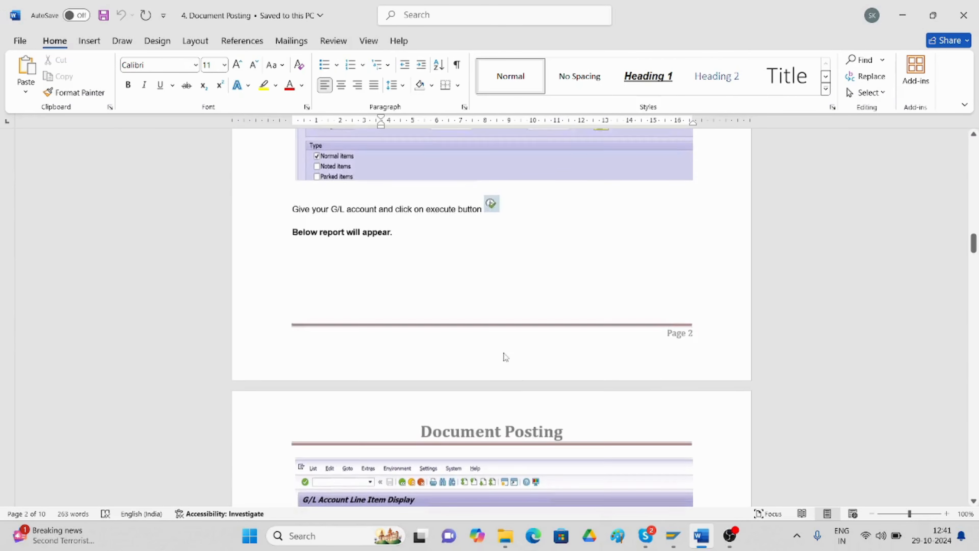
scroll(501, 357, "down", 5)
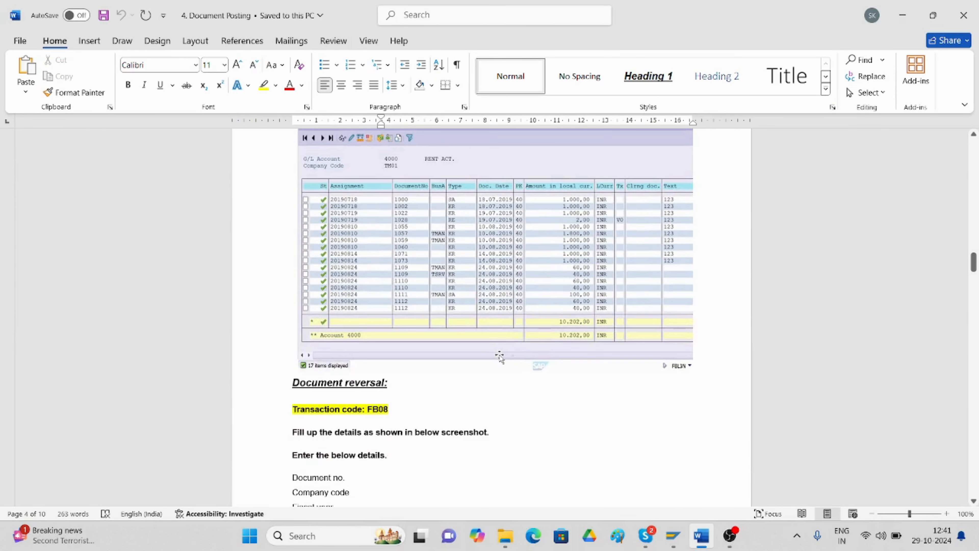
scroll(499, 357, "down", 4)
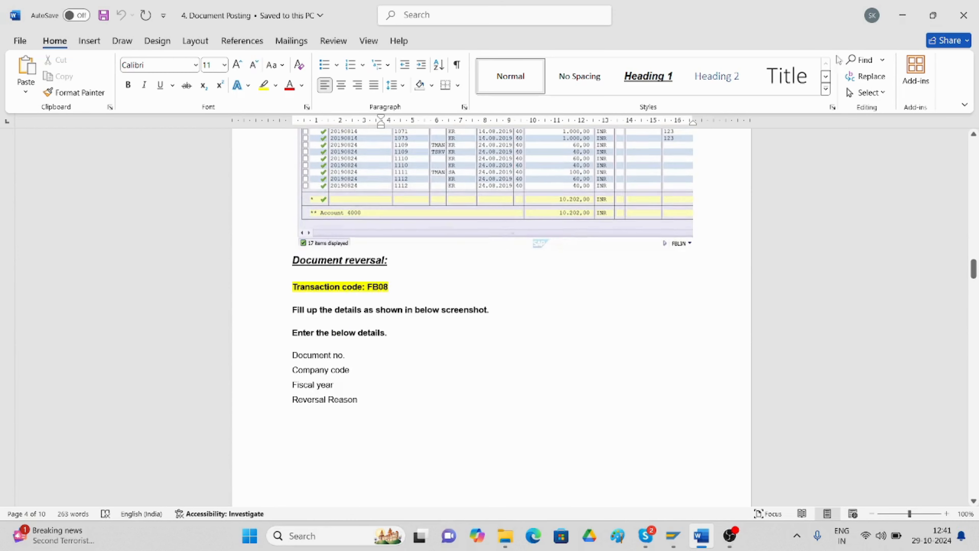
Step: Switch to SAP to review the audit expenses line item, and return to the Document reversal section in Word
mouse_move(672, 536)
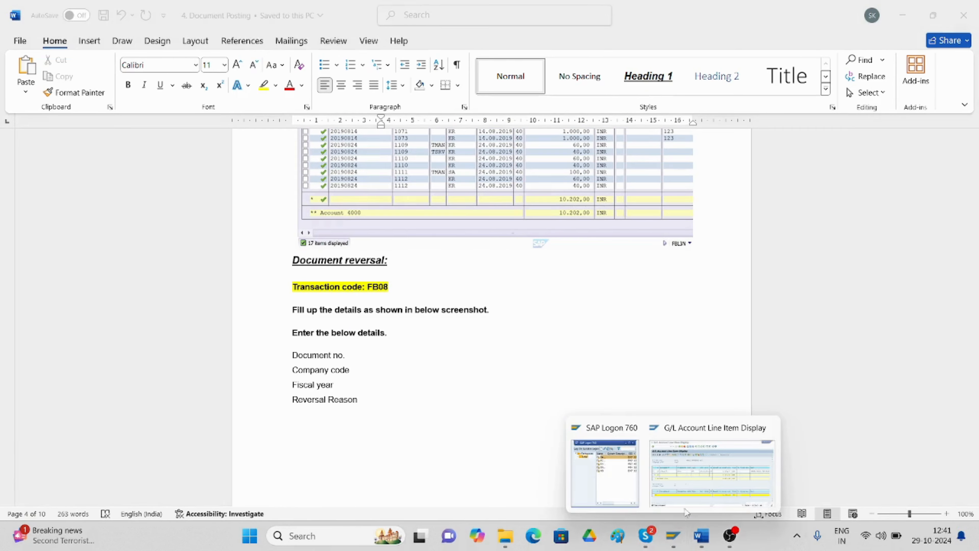
left_click(700, 491)
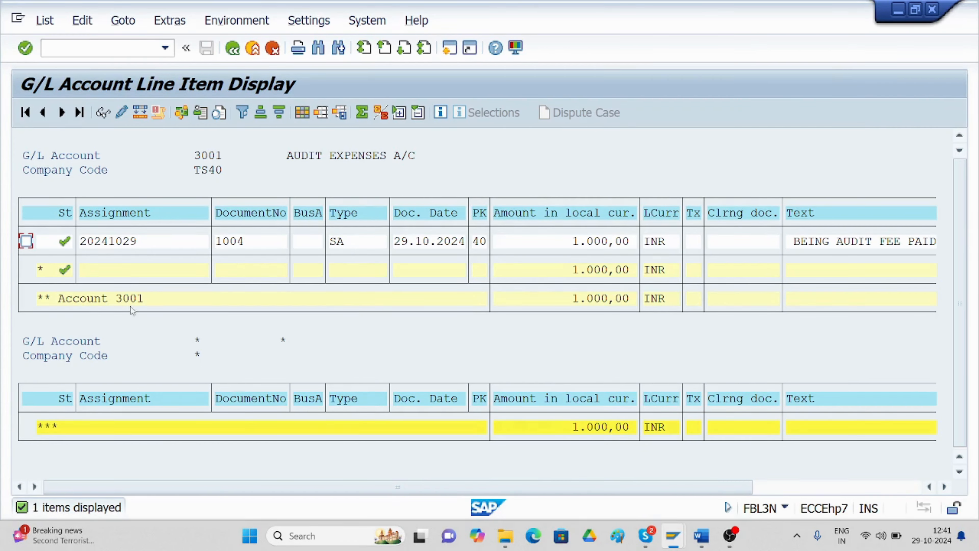
mouse_move(674, 542)
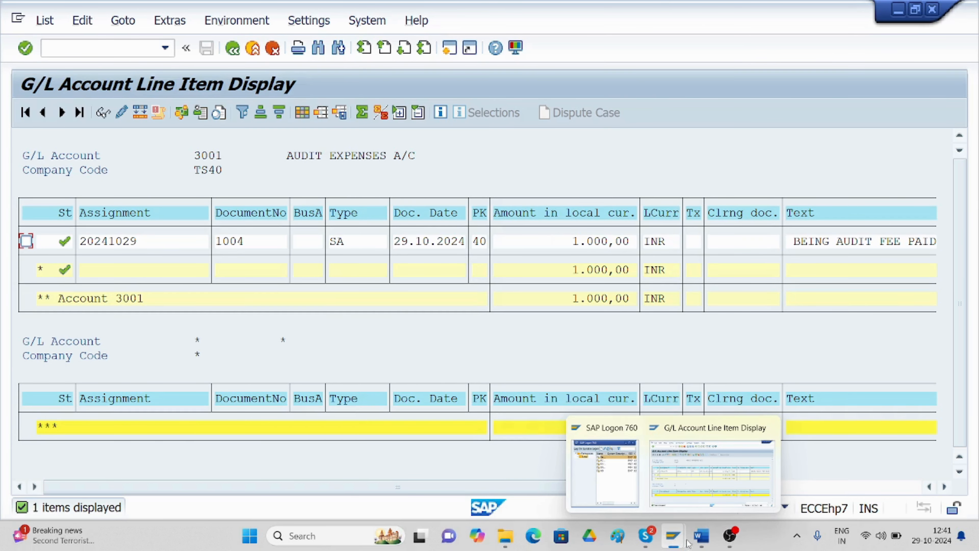
left_click(701, 536)
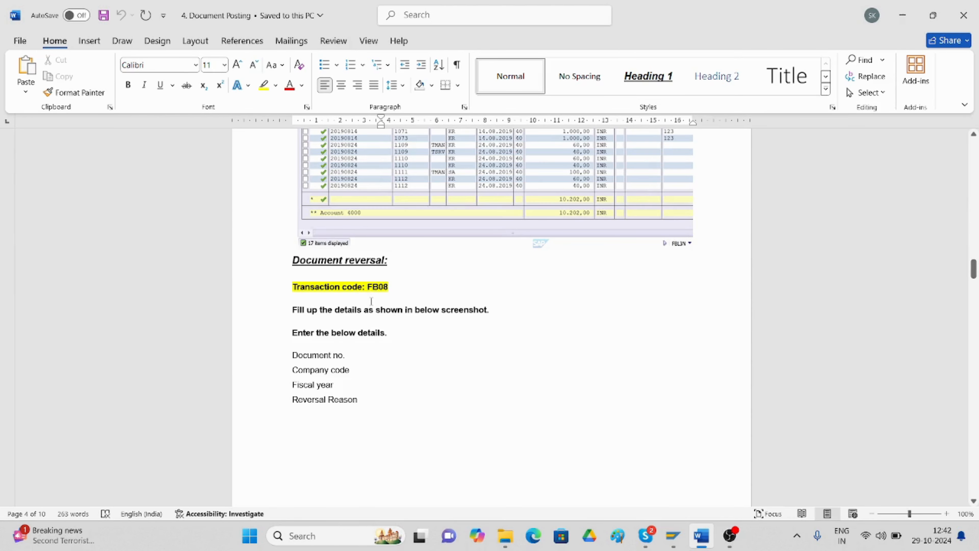
Step: Switch back to SAP and open the document reversal transaction with /NFB08
key("alt+Tab")
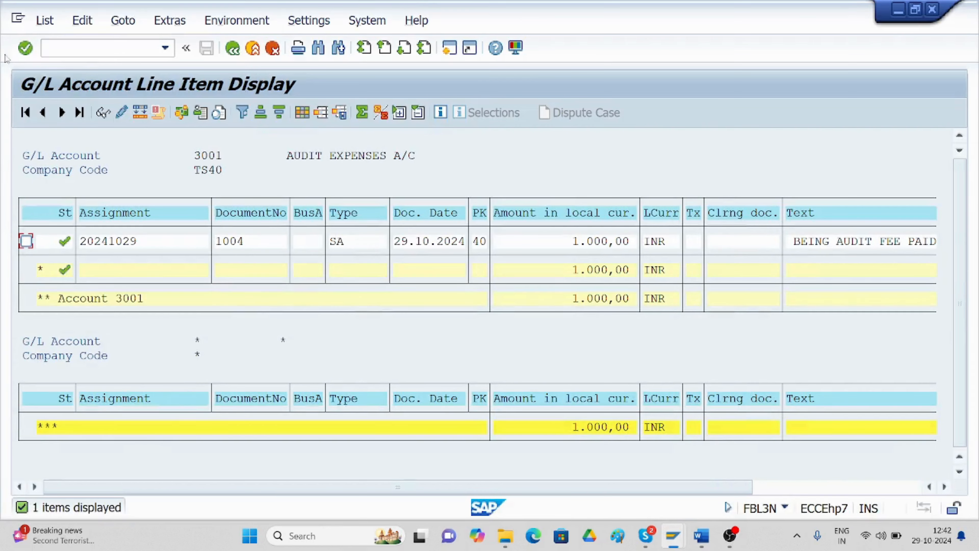
left_click(87, 48)
type("/NFB08")
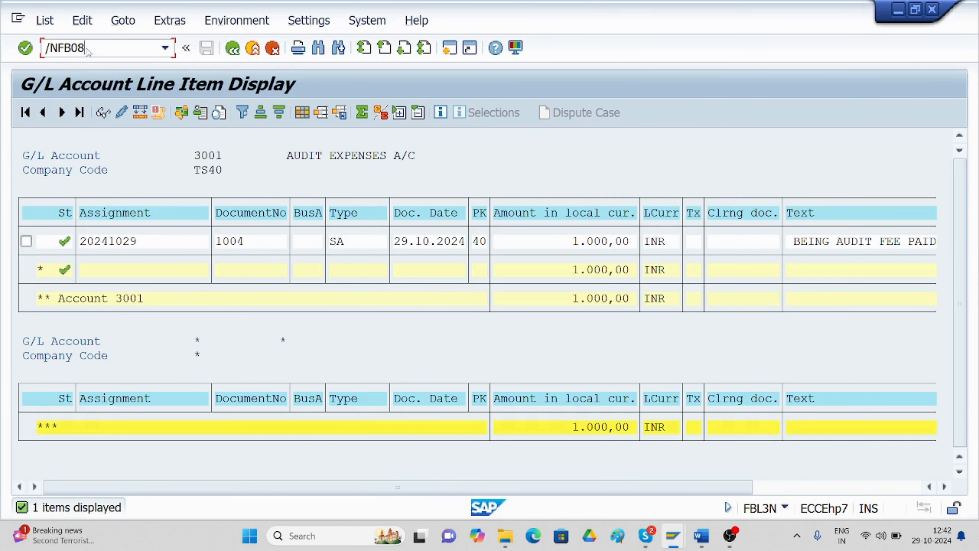
key("Return")
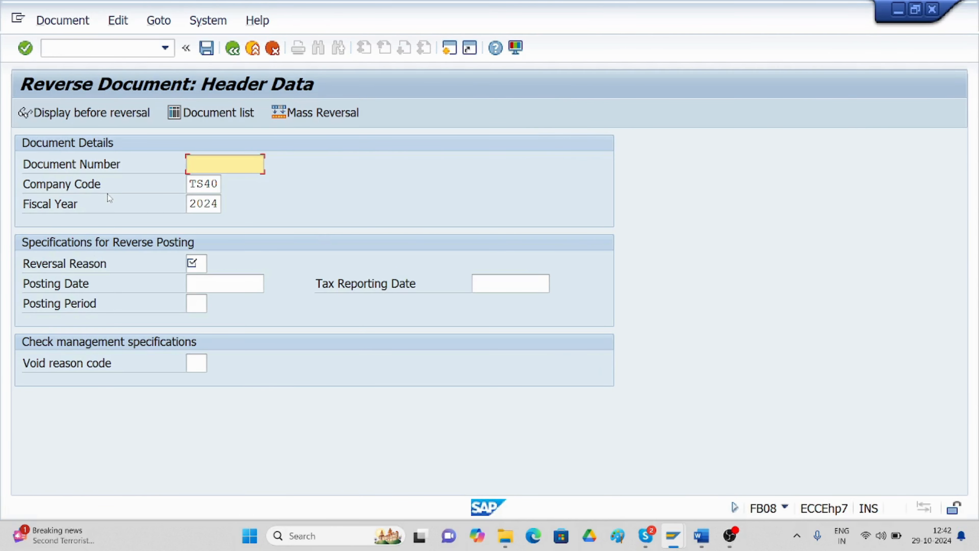
Step: Enter document number 1004 for reversal and choose reversal reason 01, Reversal in current period
type("1004")
left_click(196, 264)
left_click(215, 266)
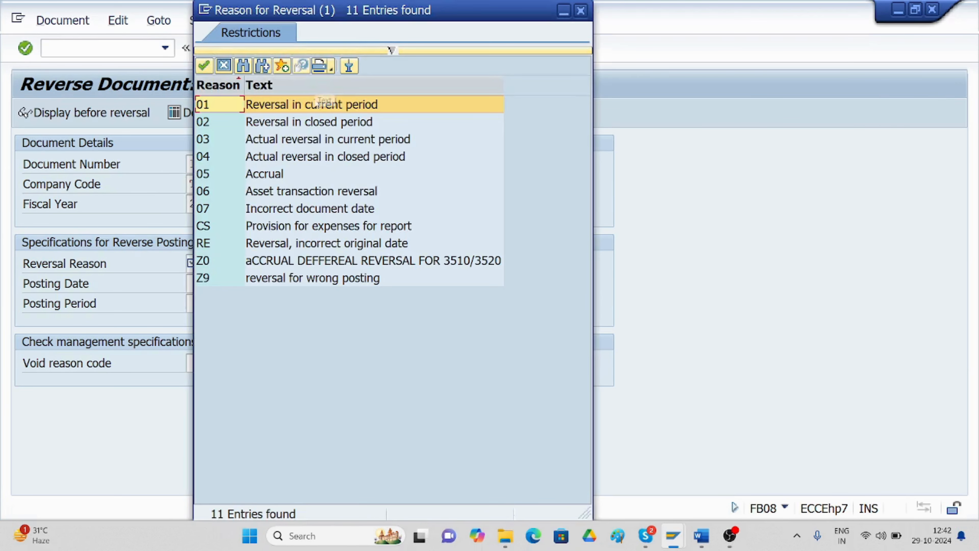
left_click(317, 108)
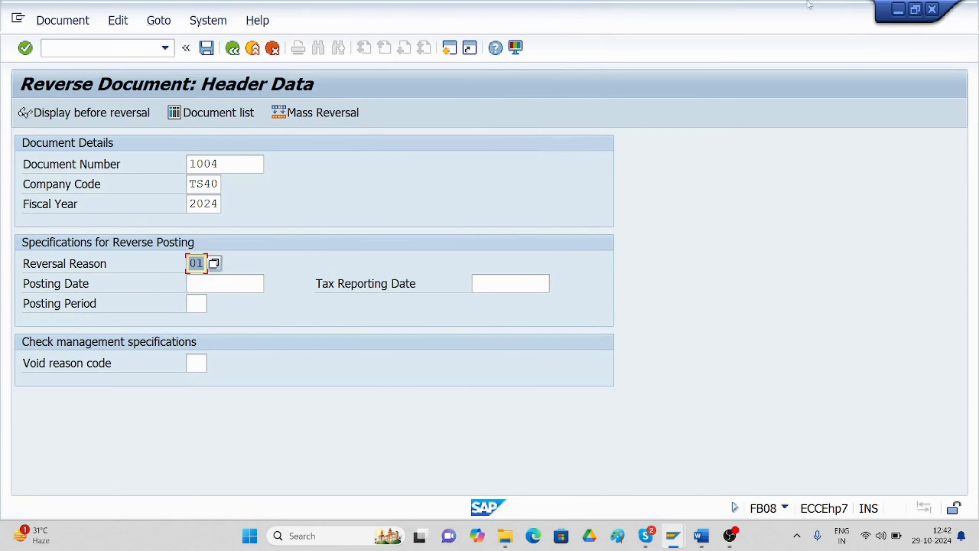
Step: Switch to the Word guide and review its Reverse Document header data example
key("alt+Tab")
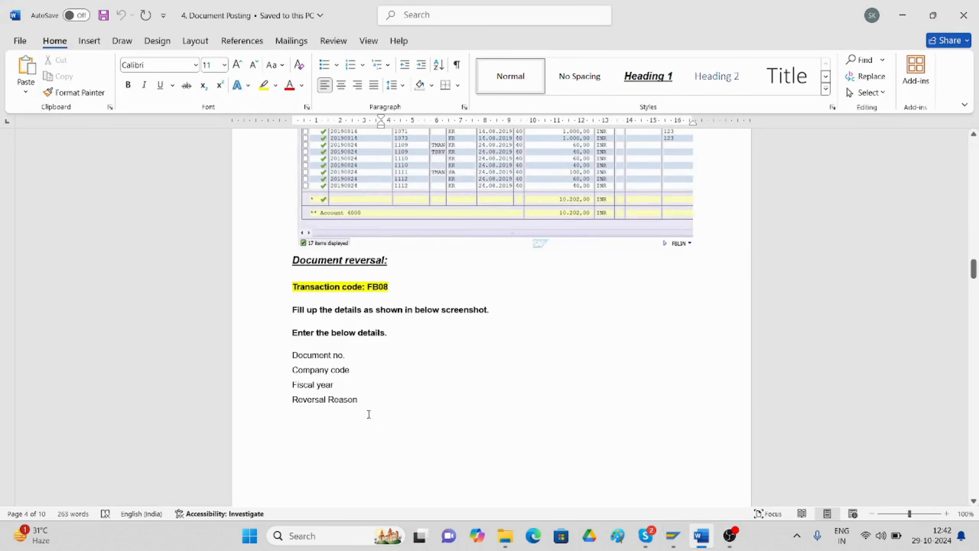
scroll(365, 402, "down", 3)
scroll(361, 393, "down", 10)
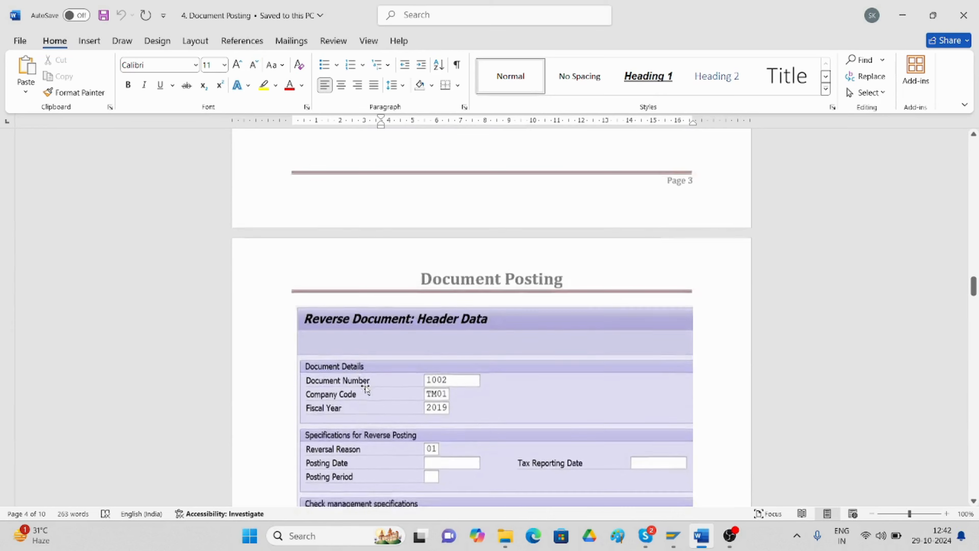
scroll(389, 393, "down", 8)
Step: Switch back to SAP and post the reversal of document 1004
key("alt+Tab")
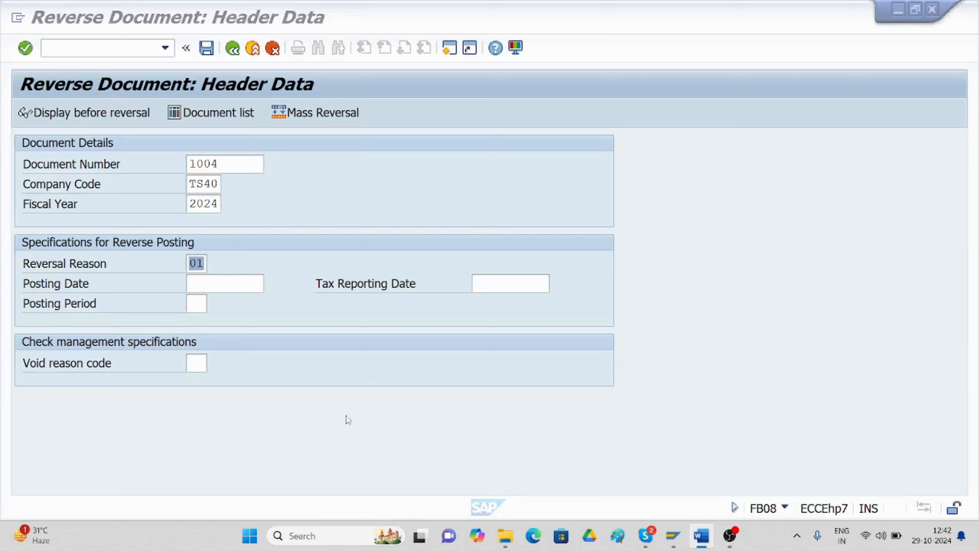
left_click(70, 24)
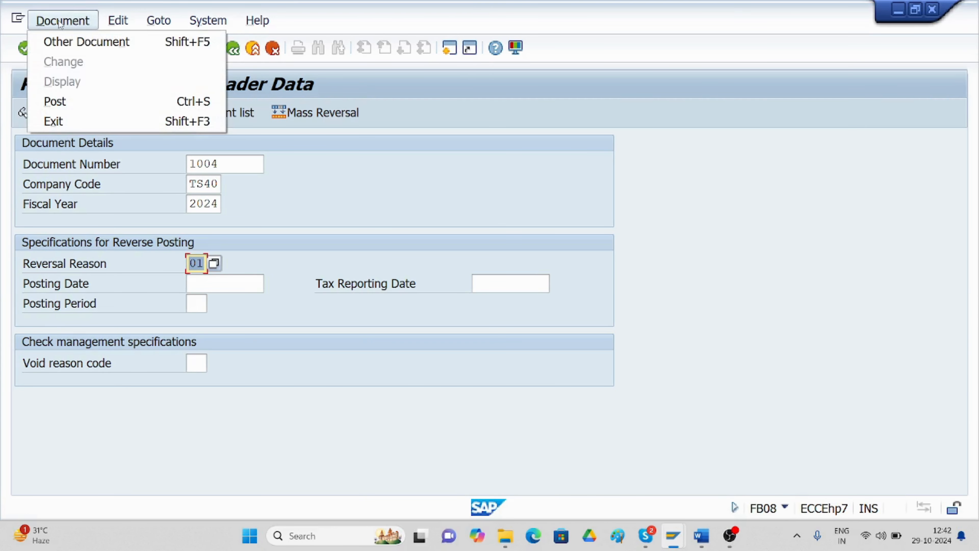
left_click(68, 99)
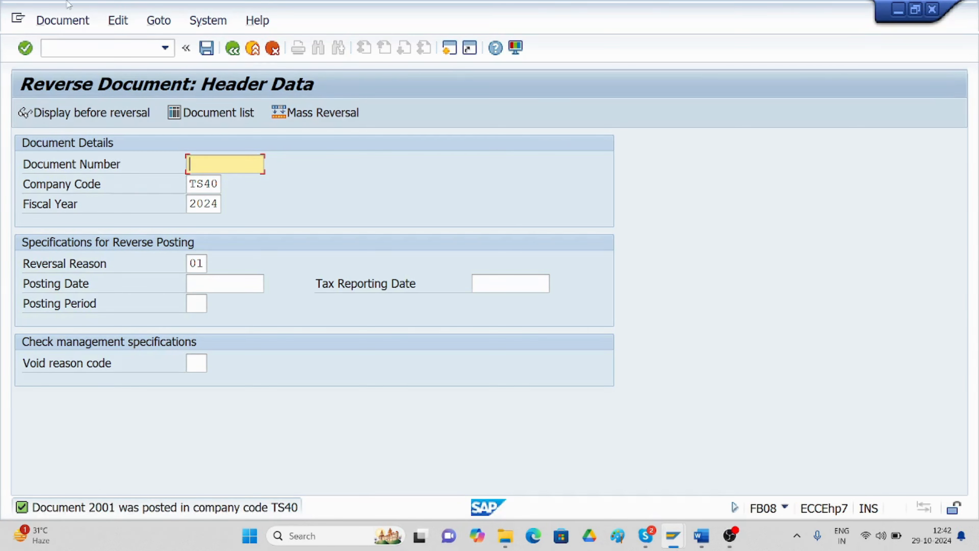
Step: Open transaction /NFBL3N and run the open line item report for G/L account 3001 in company code TS40
left_click(169, 45)
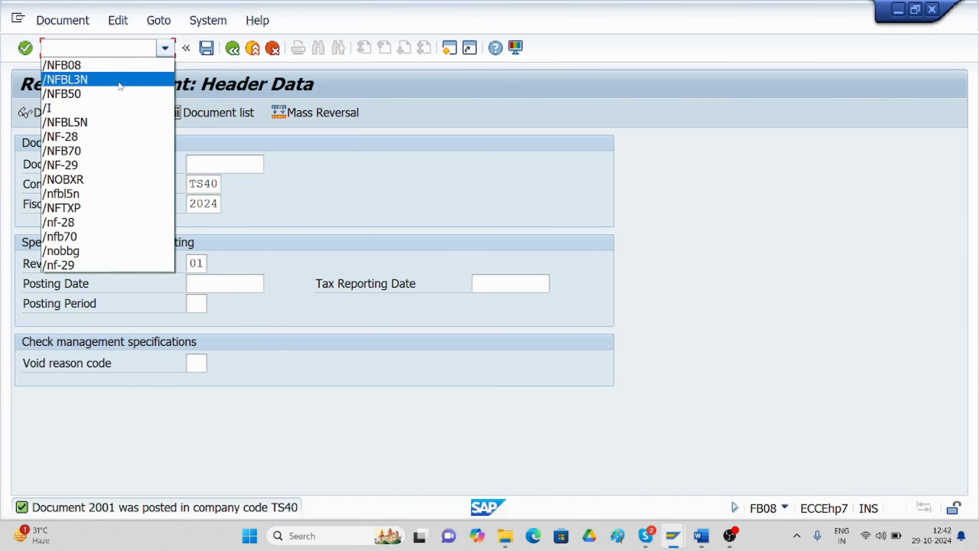
left_click(121, 81)
left_click(106, 44)
key("Return")
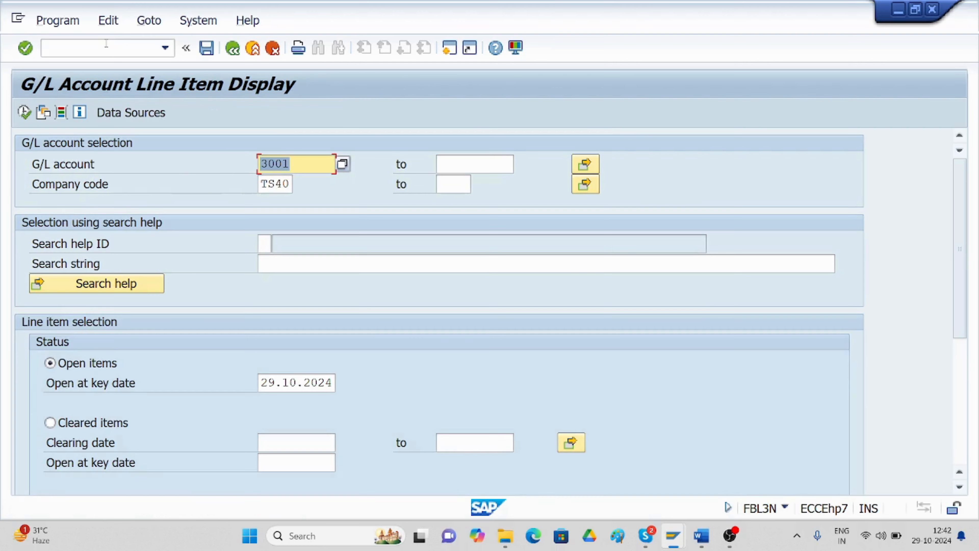
left_click(25, 113)
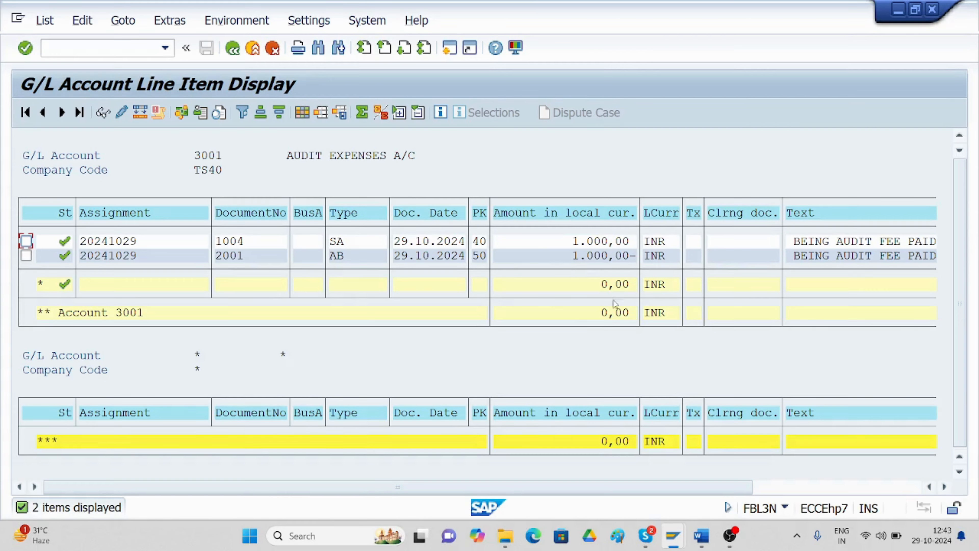
Step: Switch to the Word guide and review the transaction code given for the Hold Document procedure
left_click(703, 536)
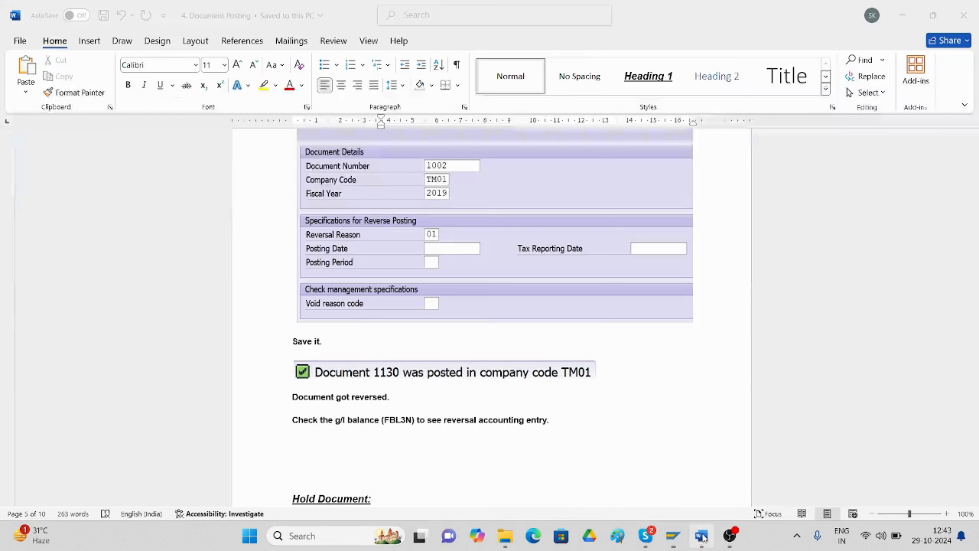
scroll(496, 325, "down", 5)
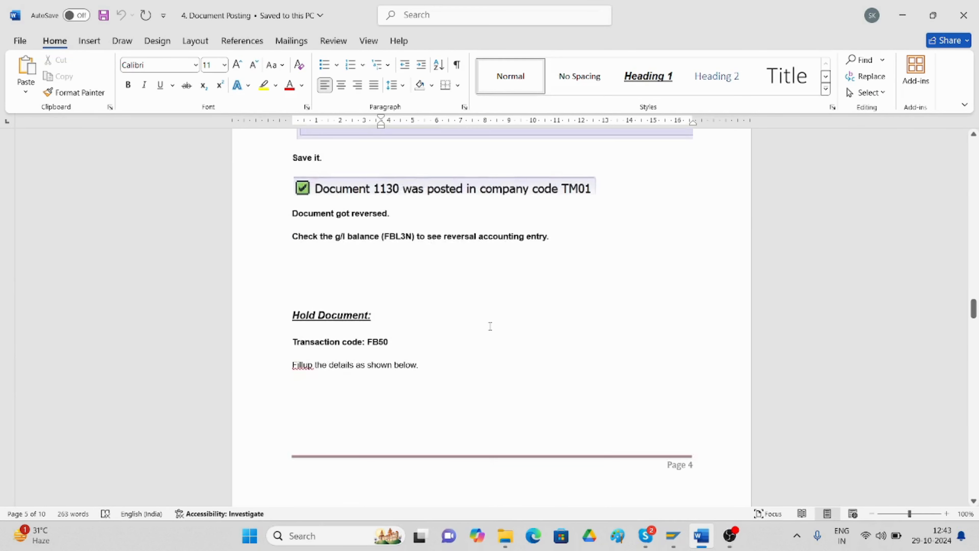
scroll(490, 326, "down", 3)
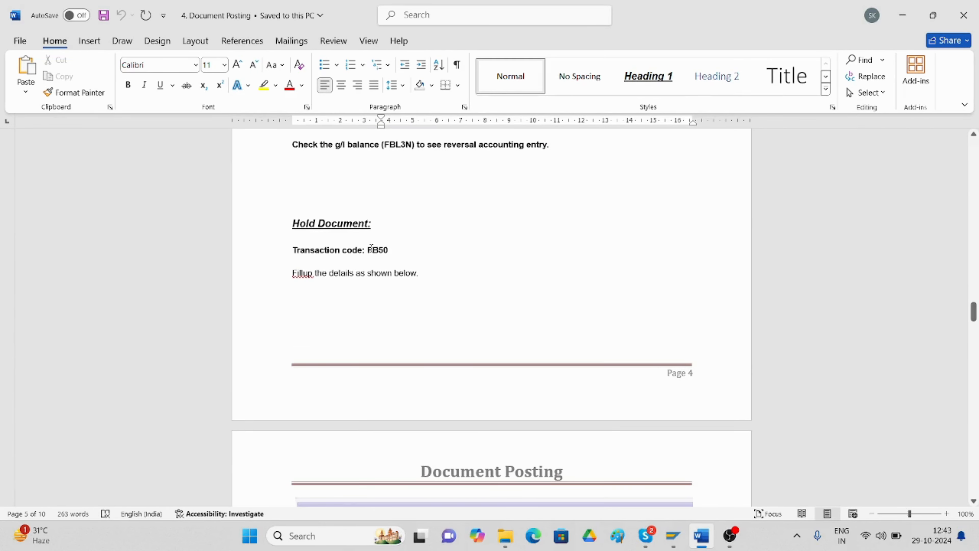
Step: Switch back to SAP, open transaction /NFB50 and set the document date to 29.10.2024
key("alt+Tab")
left_click(109, 45)
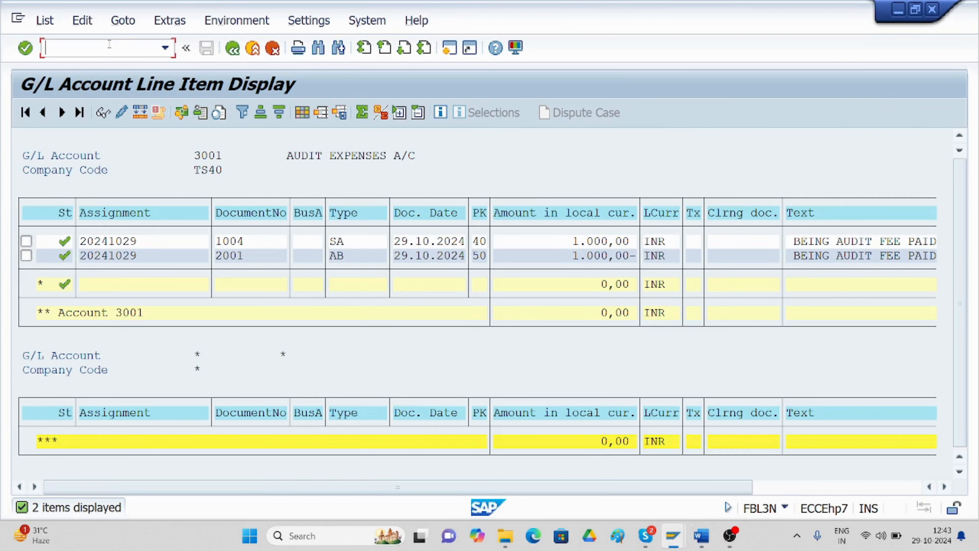
type("/NFB5")
key("Return")
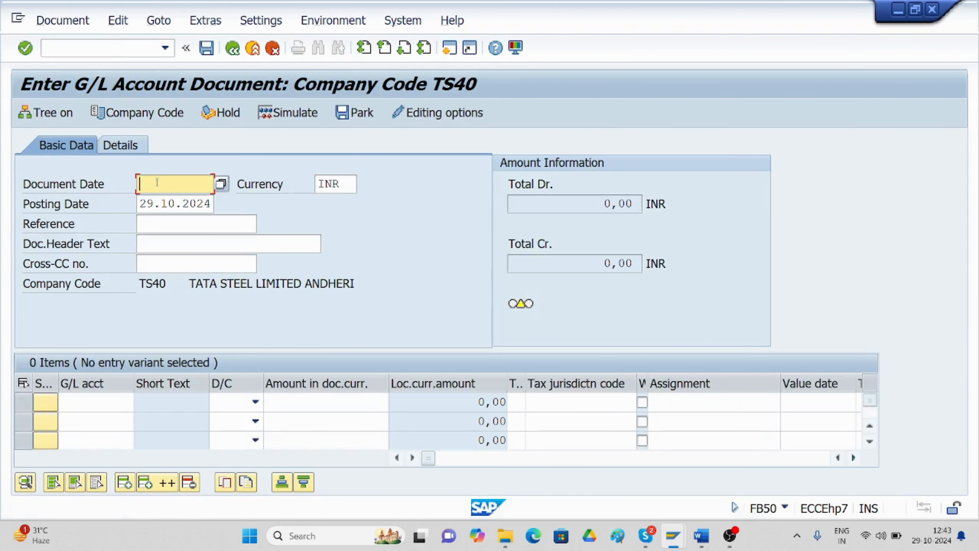
type("29.10.")
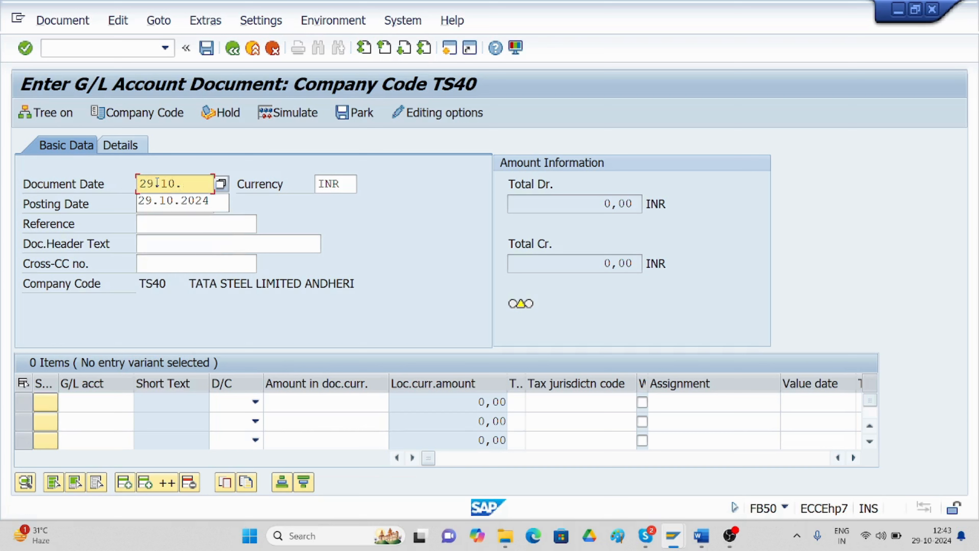
type("2024")
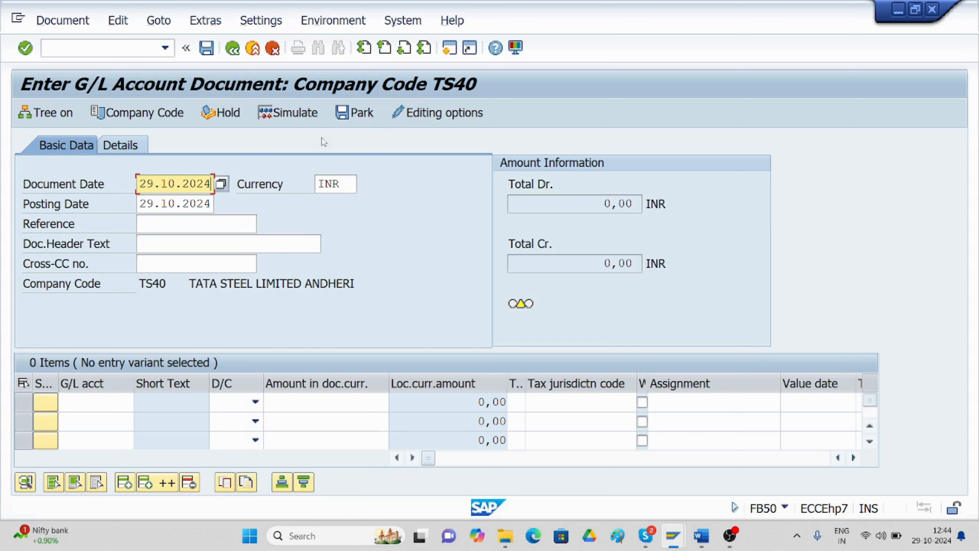
Step: Enter the first line item as a debit of 1000 to G/L account 3001
left_click(88, 401)
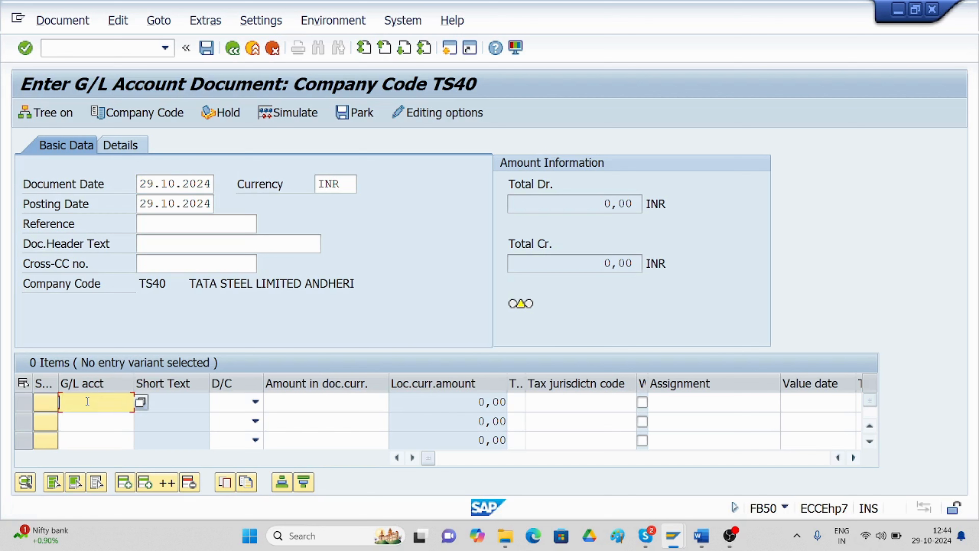
type("3001")
left_click(255, 402)
left_click(229, 437)
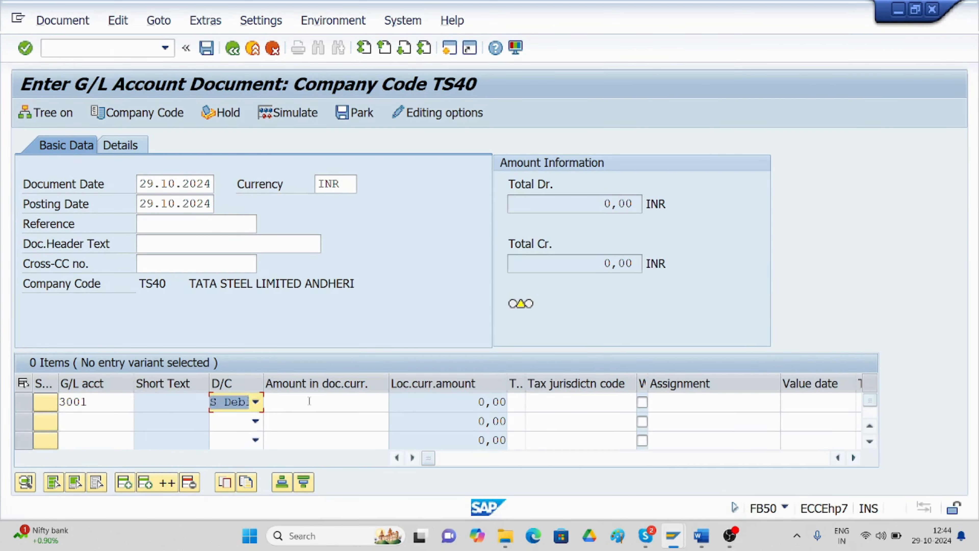
left_click(308, 400)
type("1000")
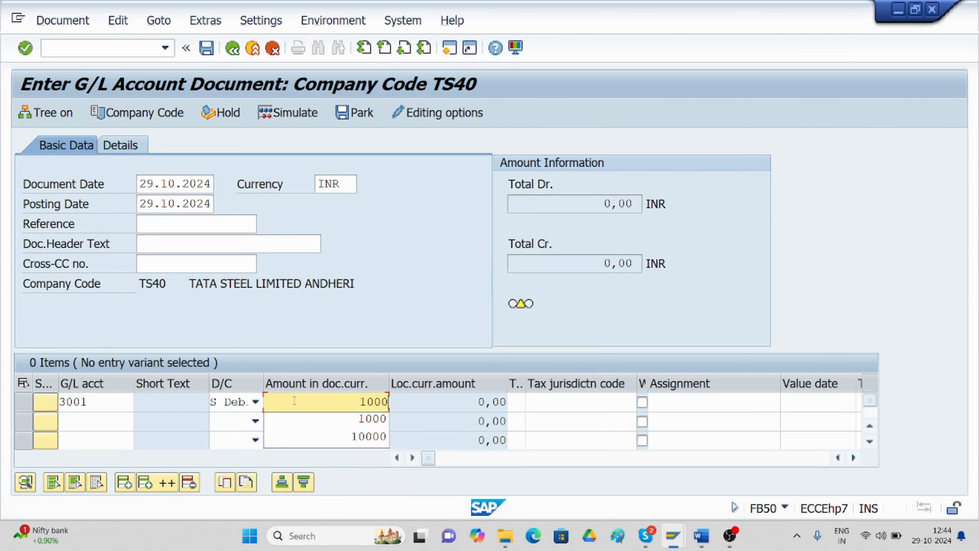
Step: Enter the second line item as a credit of 1000 to G/L account 1000
left_click(93, 423)
type("1000")
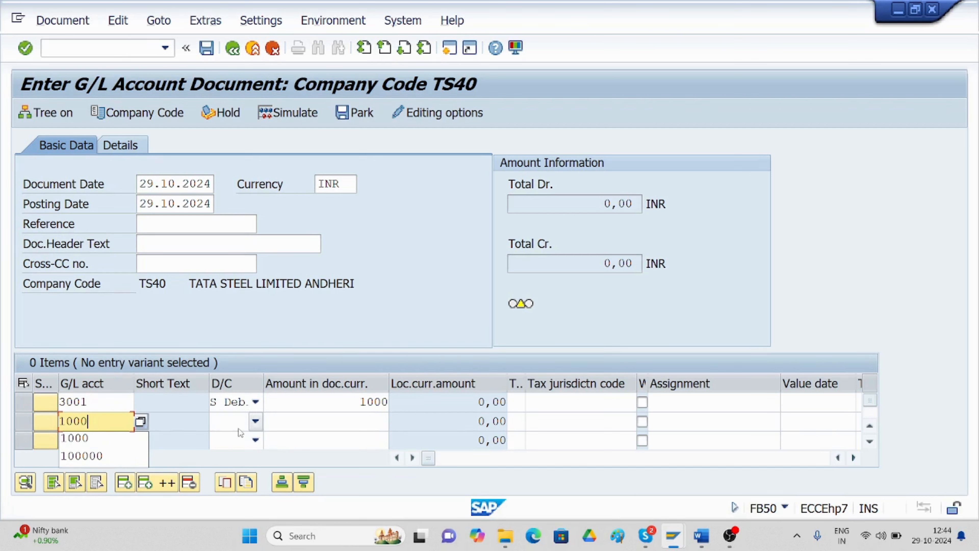
left_click(255, 421)
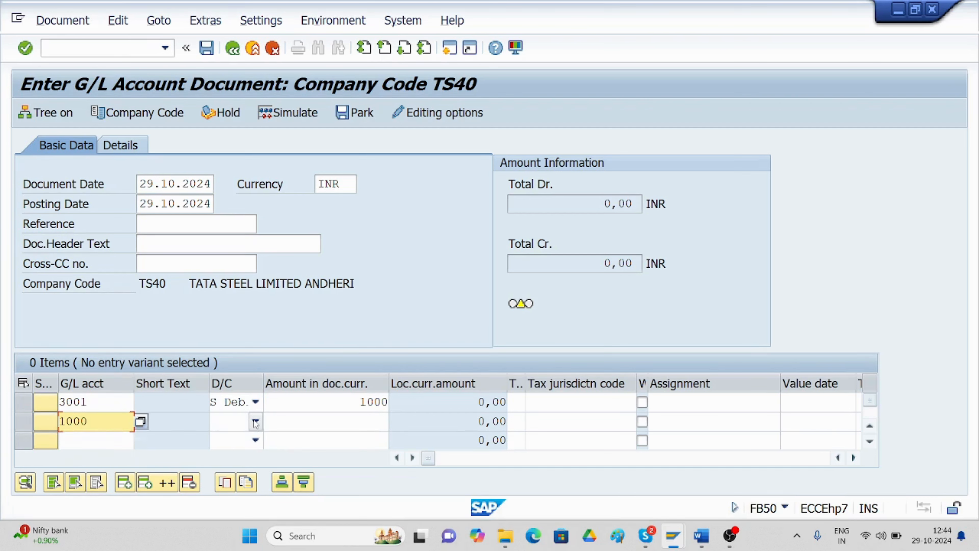
left_click(239, 440)
left_click(347, 420)
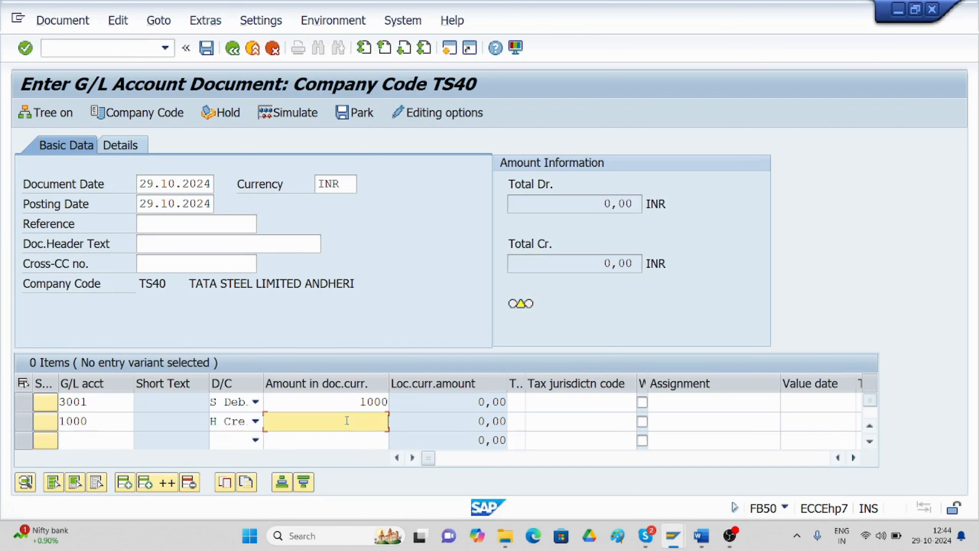
type("1000")
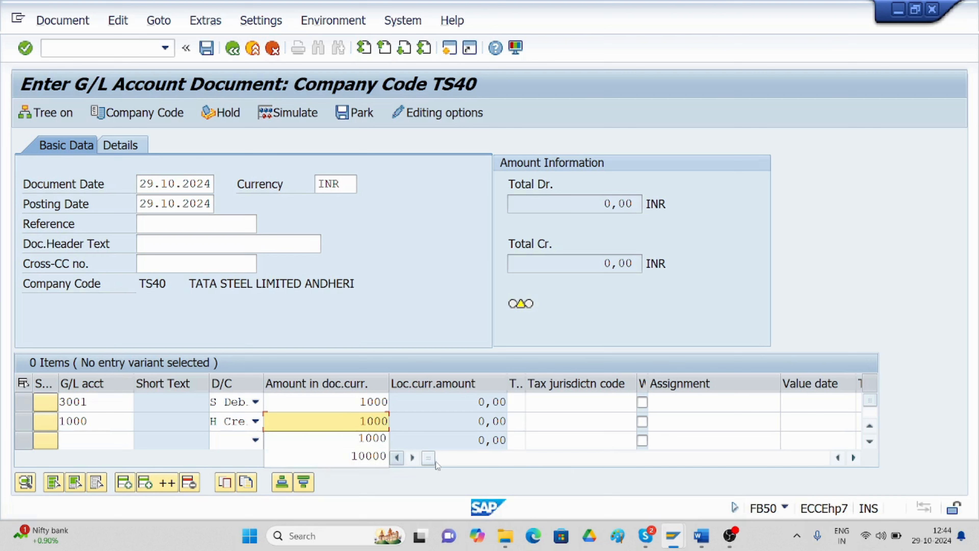
Step: Fill the debit line's text with BEING AUDIT FEE PAID
left_click(853, 457)
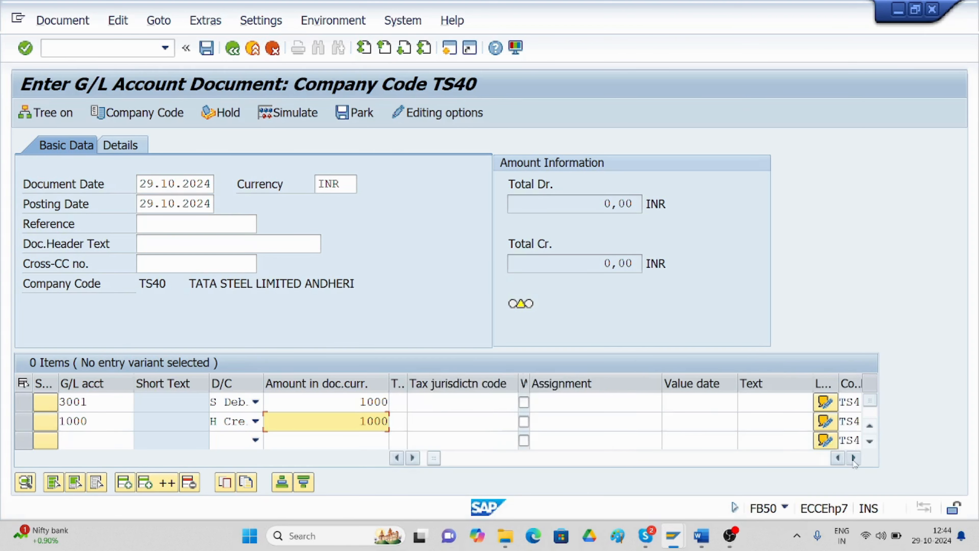
left_click(853, 457)
left_click(732, 402)
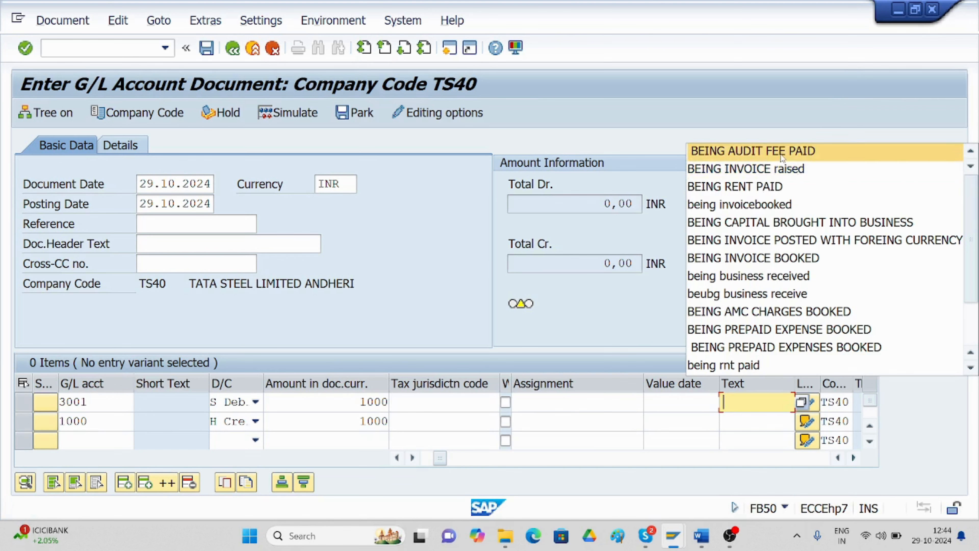
left_click(810, 150)
Step: Fill the credit line's text from the earlier audit fee entry and change it to read BEING AUDIT FEEBOOKED
left_click(731, 424)
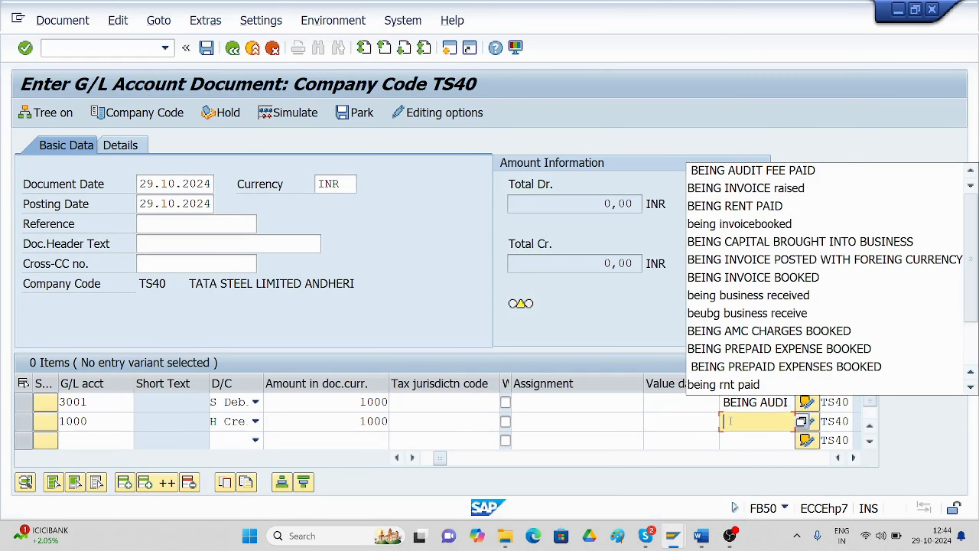
left_click(767, 170)
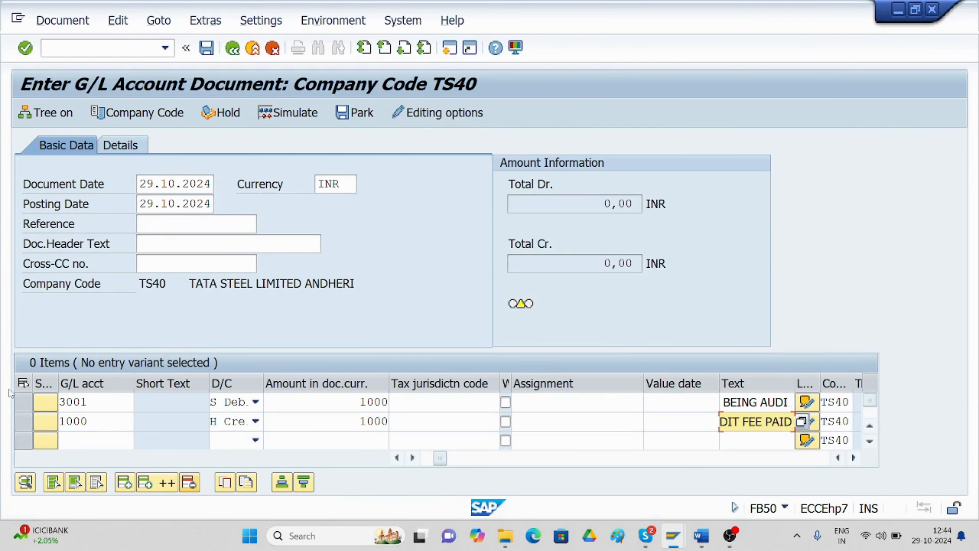
key("BackSpace")
key("BackSpace")
key("BackSpace")
key("BackSpace")
key("BackSpace")
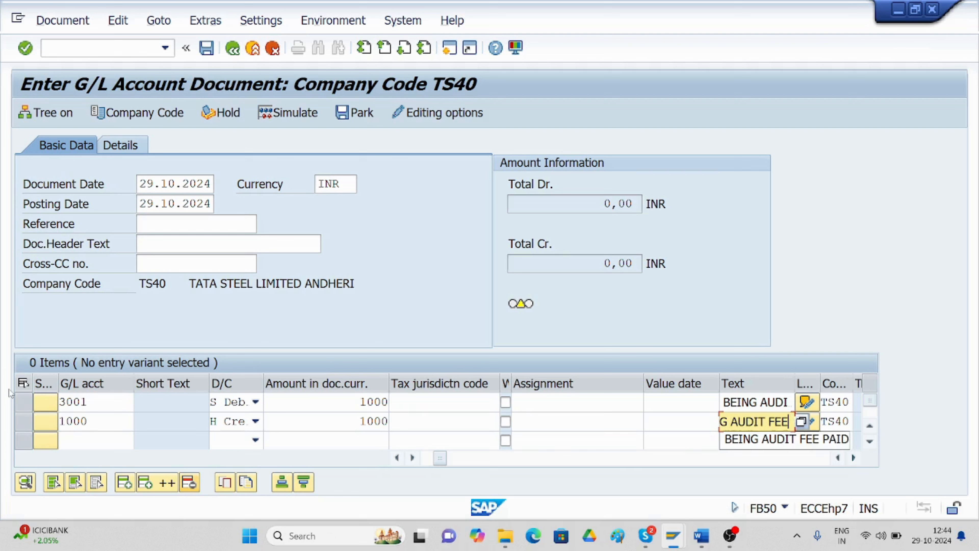
type("BOOKED")
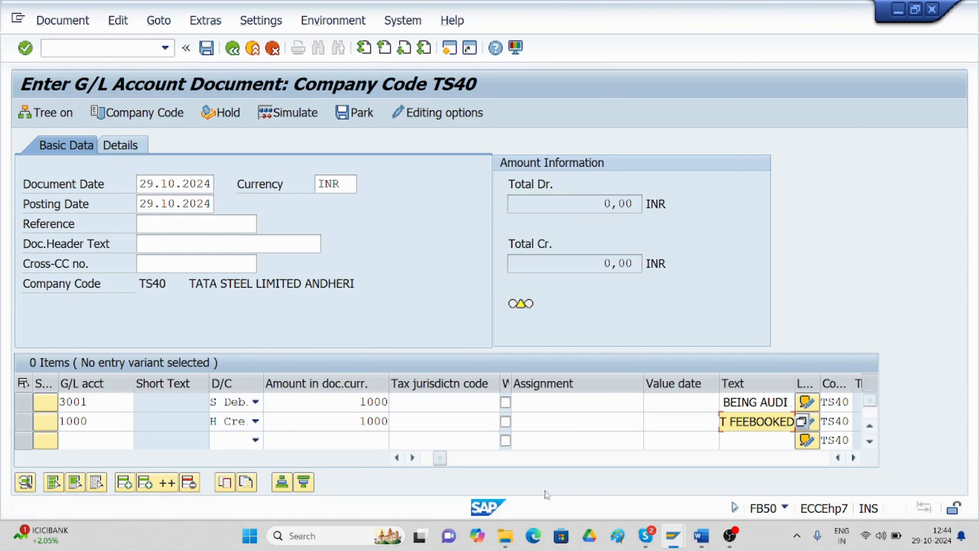
Step: Switch to the Word guide and review the example entry and the Hold Document dialog
left_click(698, 544)
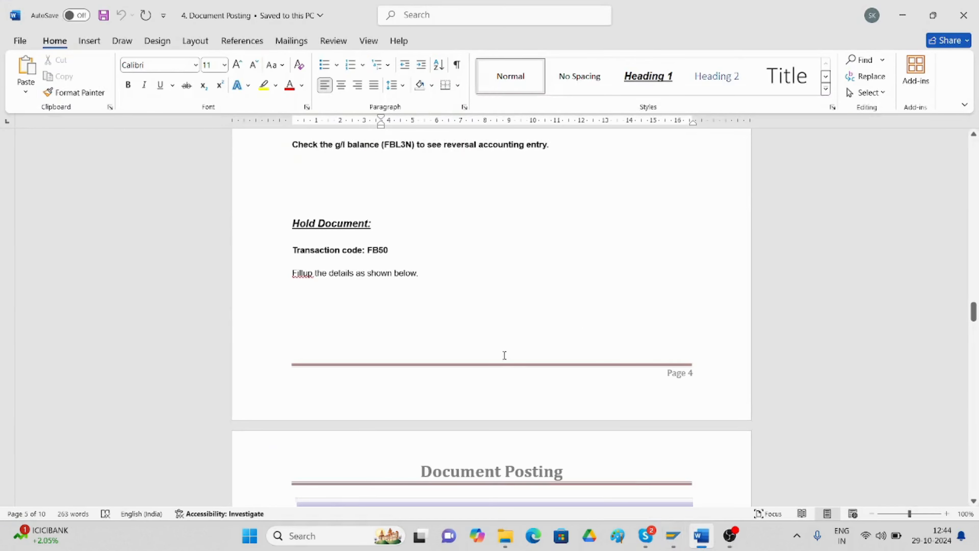
scroll(505, 355, "down", 7)
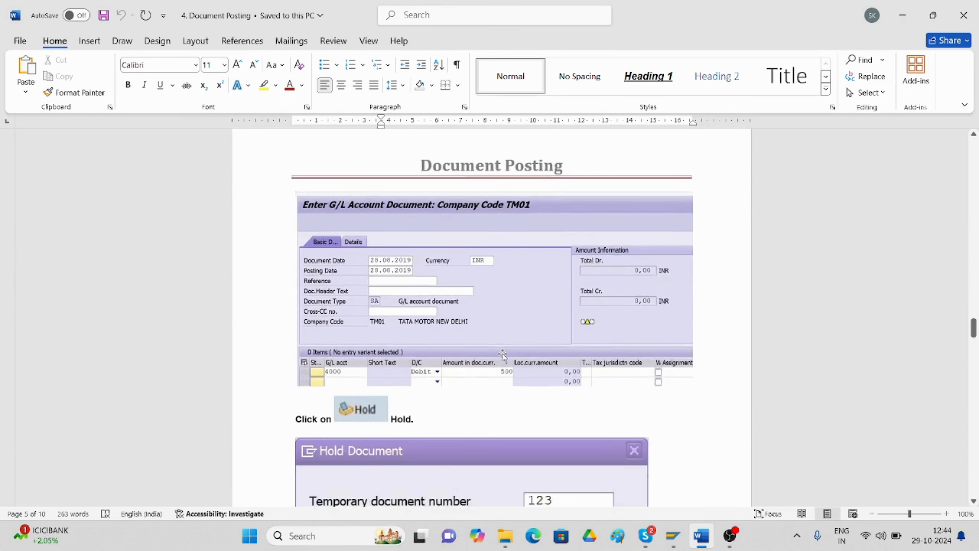
scroll(503, 355, "down", 1)
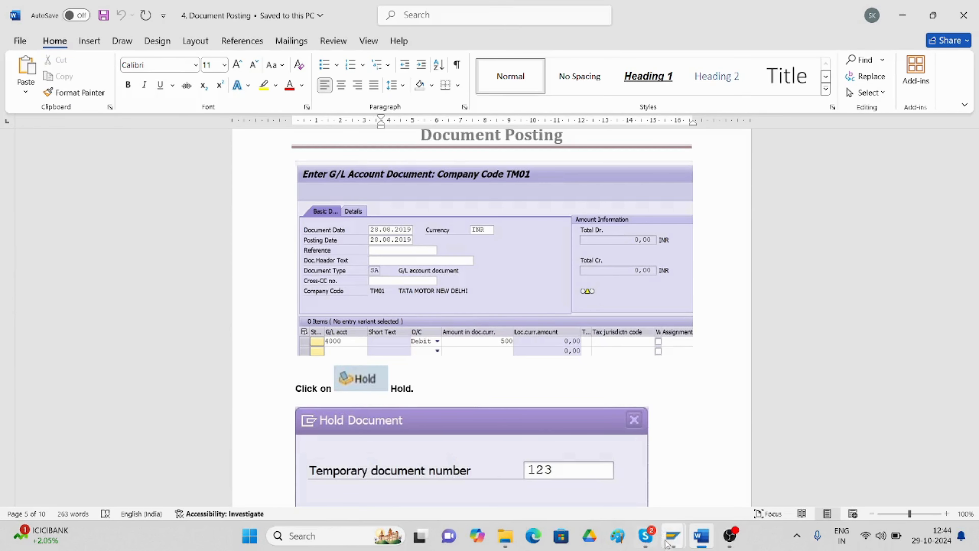
Step: Switch back to SAP and hold the entered G/L document under temporary document number 12345
mouse_move(670, 542)
left_click(696, 495)
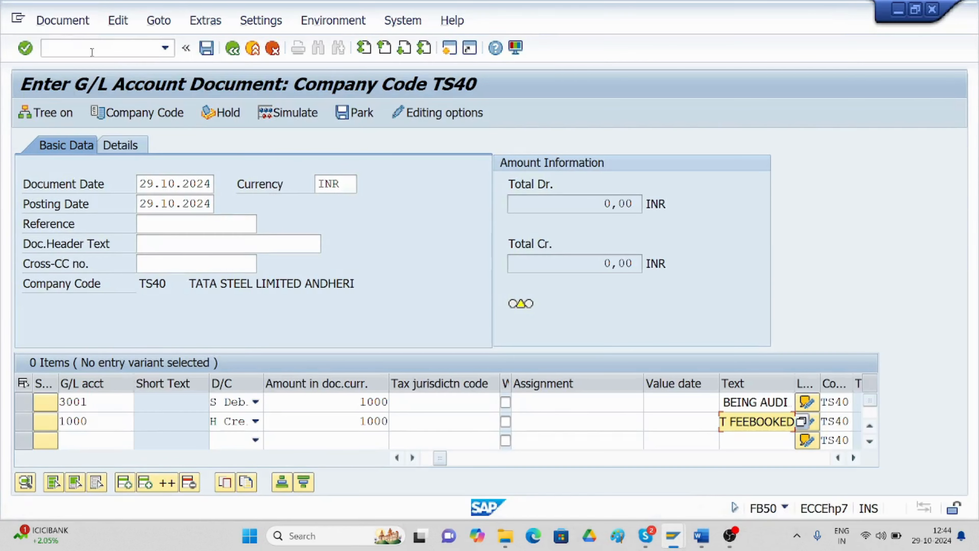
left_click(66, 27)
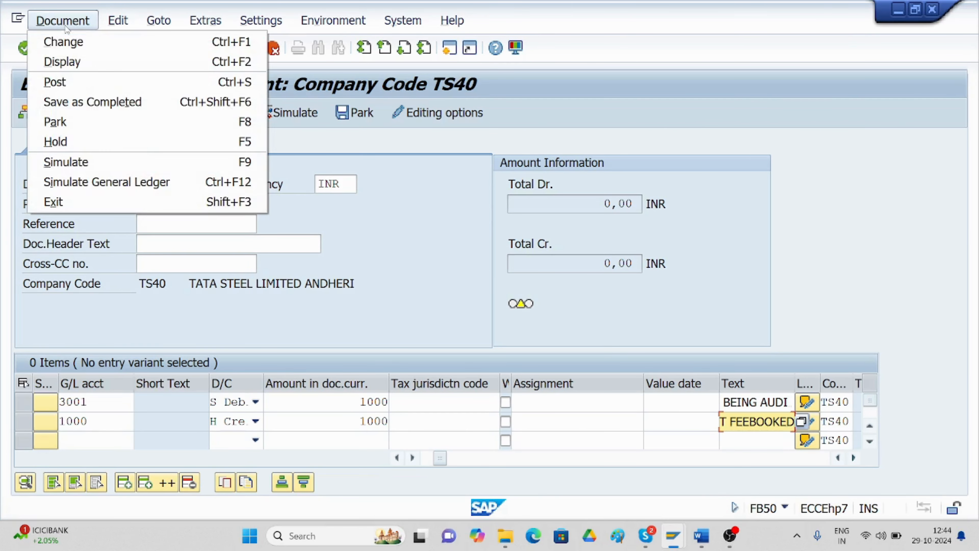
left_click(75, 141)
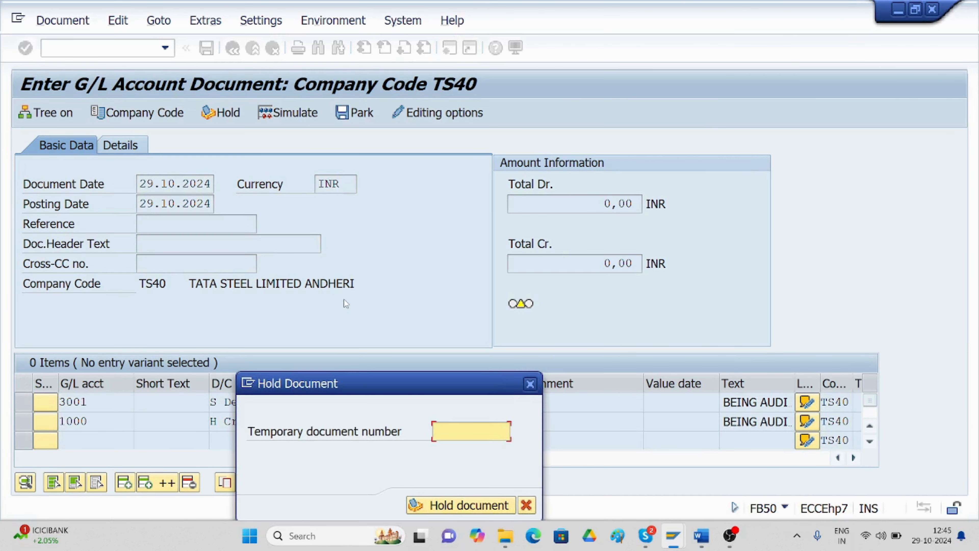
type("123")
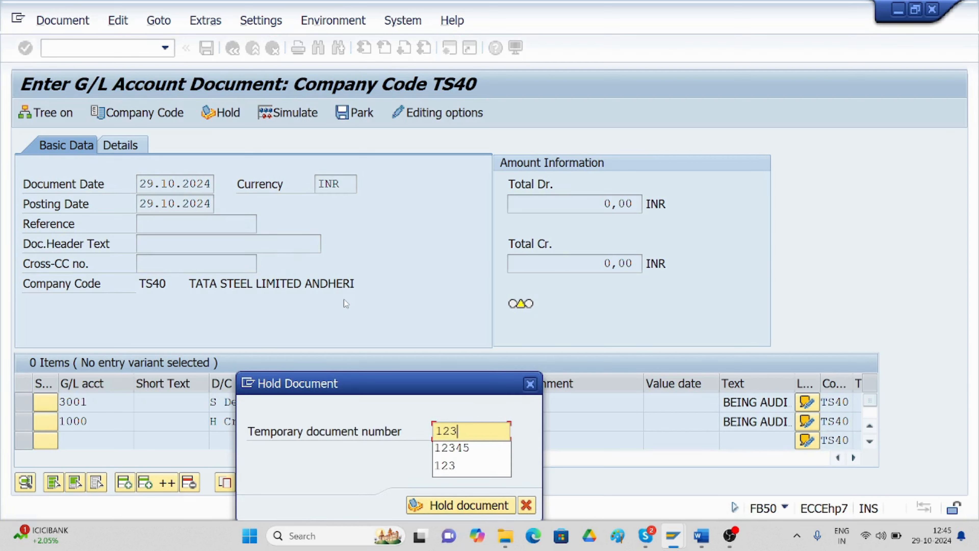
type("45")
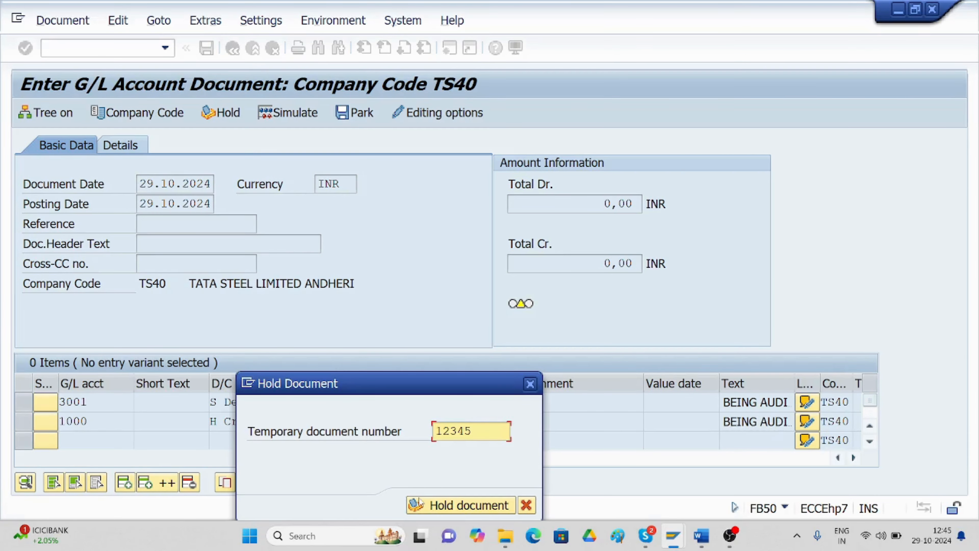
left_click(461, 506)
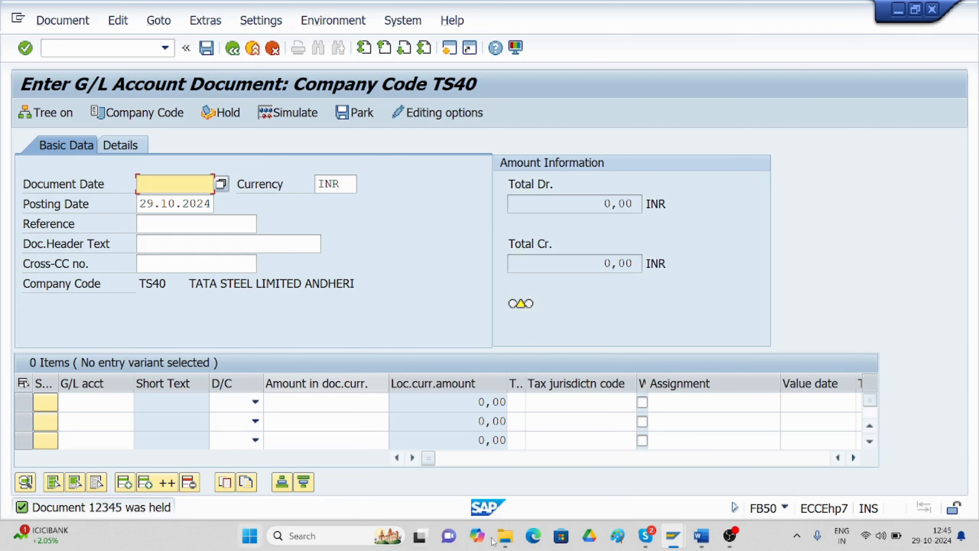
Step: Switch to the Word guide and review how a held document is selected again for posting in FB50
left_click(705, 543)
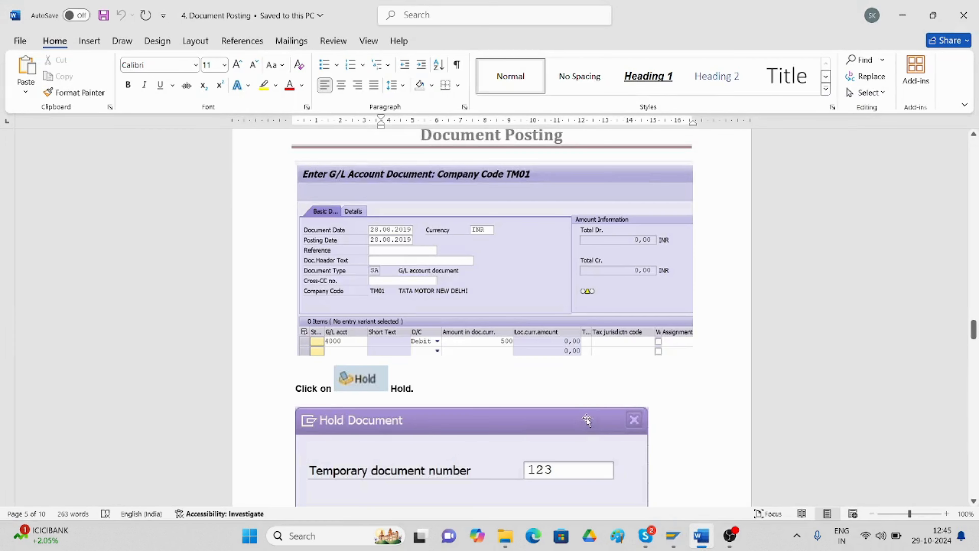
scroll(583, 424, "down", 5)
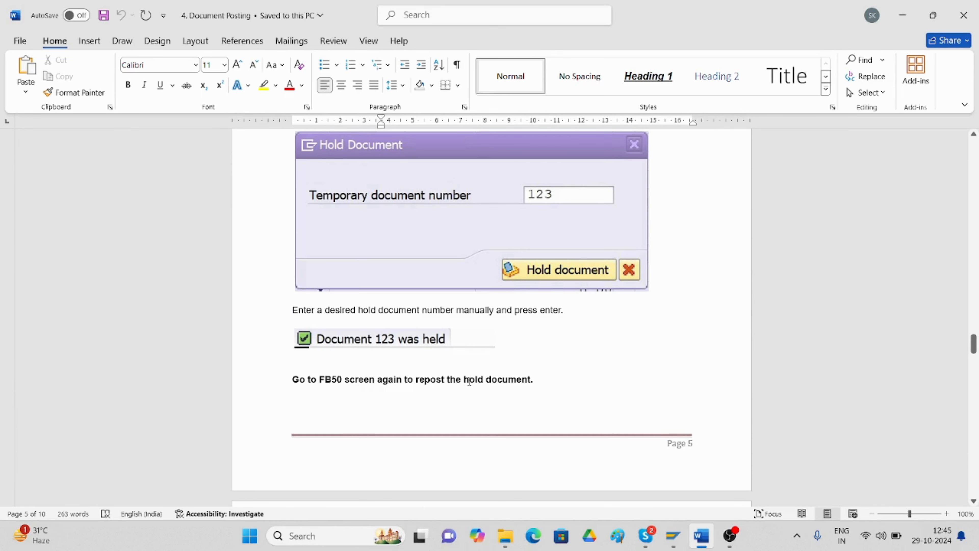
scroll(461, 382, "down", 3)
scroll(466, 389, "down", 3)
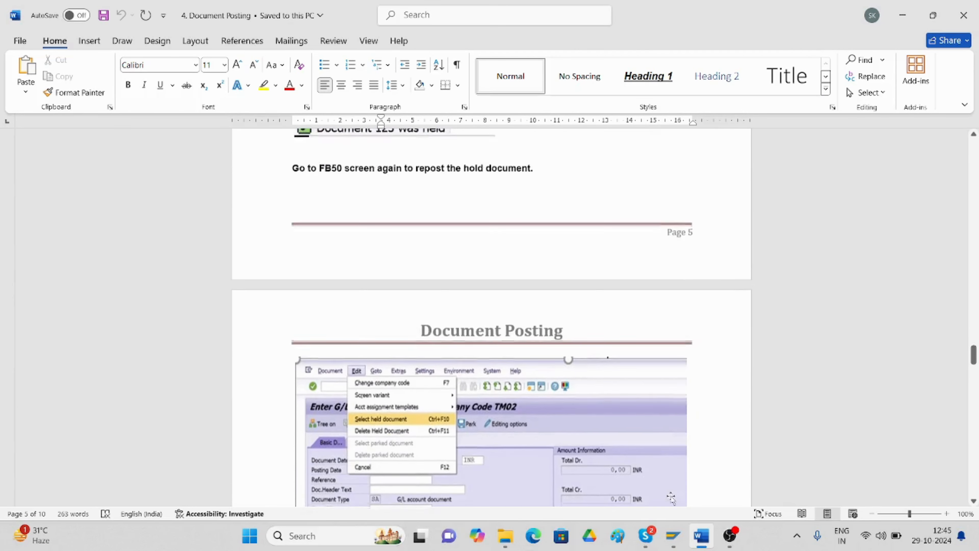
Step: Switch back to SAP and try to select held document 123456 in the G/L document entry
left_click(670, 541)
left_click(684, 495)
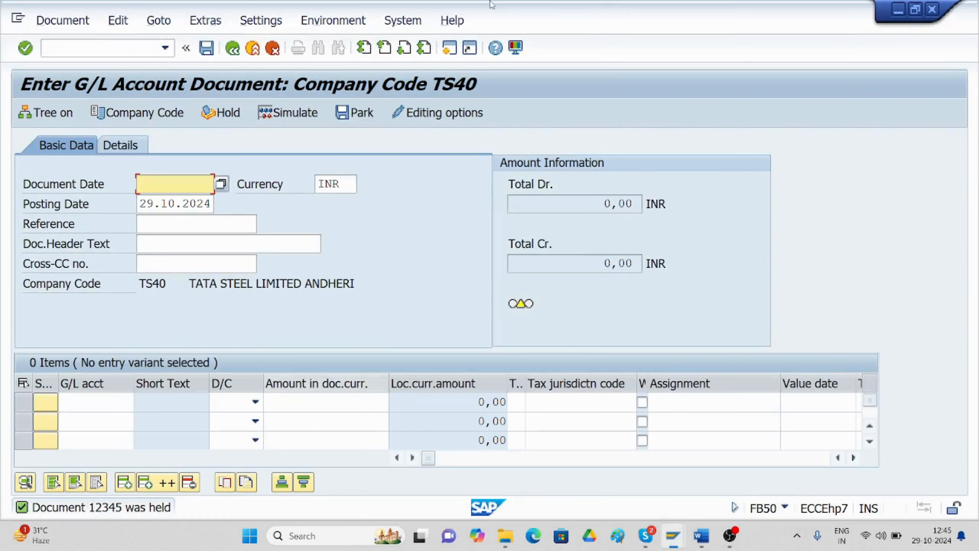
left_click(116, 21)
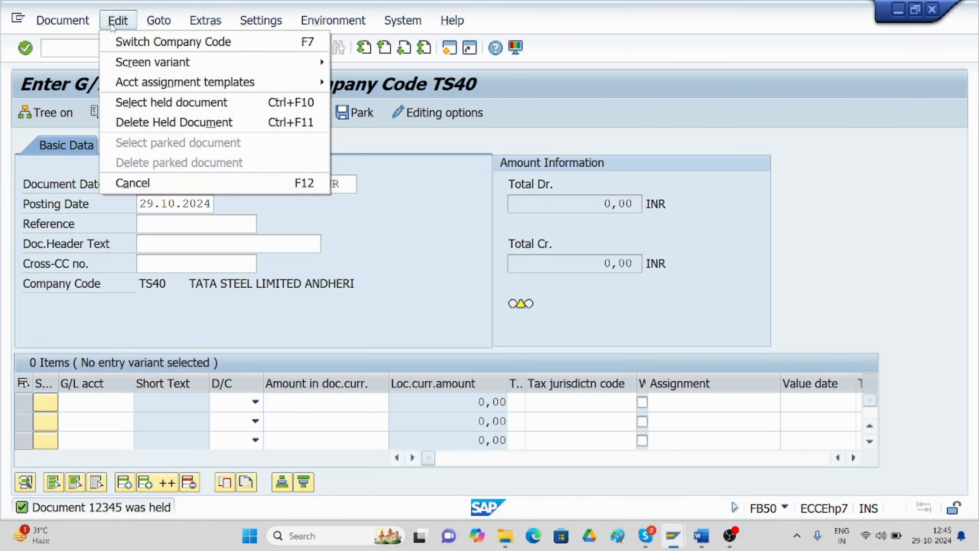
left_click(148, 102)
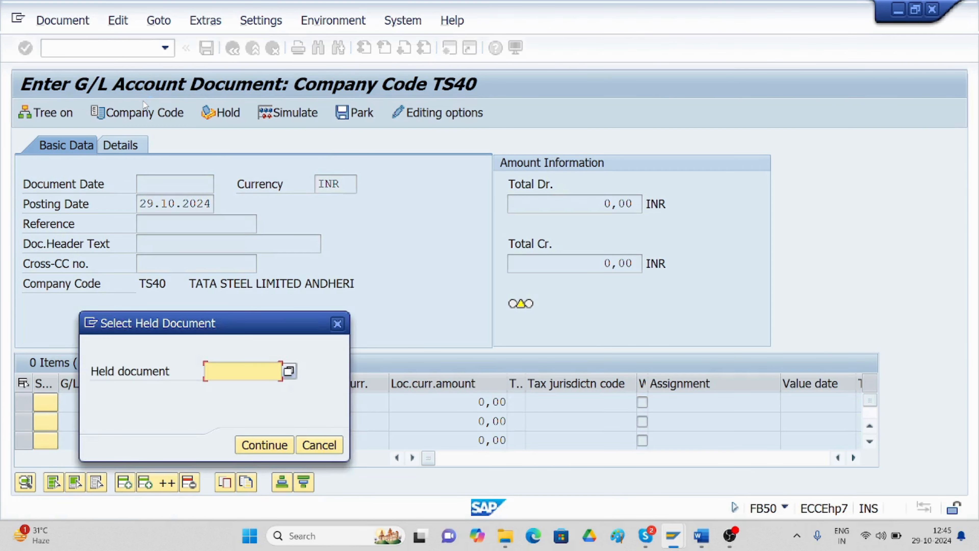
type("123456")
left_click(254, 452)
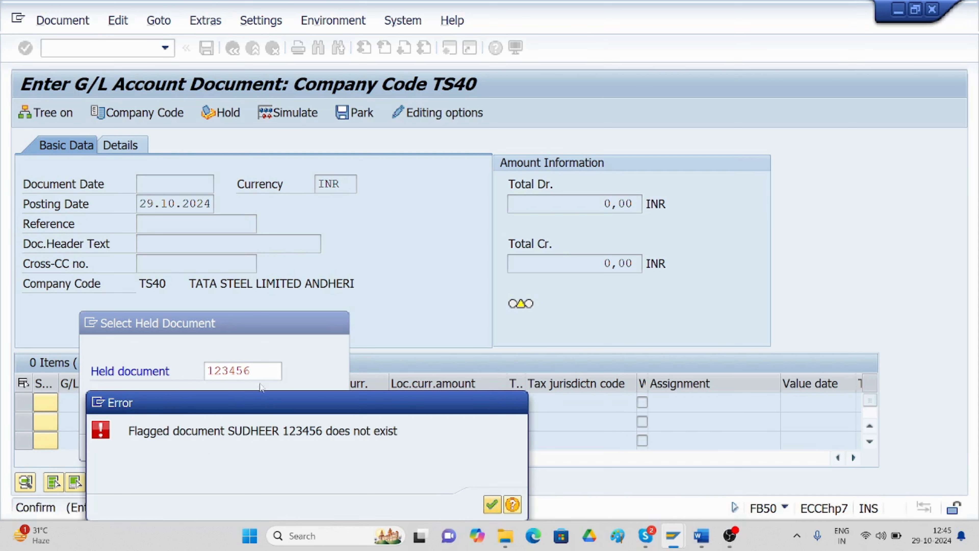
left_click(492, 503)
Step: Correct the held document number to 12345, load the document and validate its line items
left_click(259, 367)
key("BackSpace")
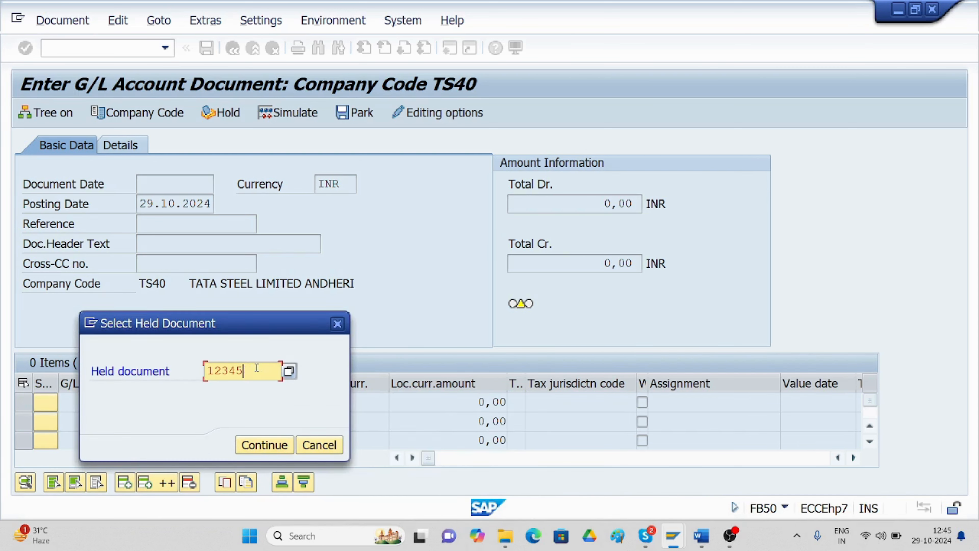
left_click(264, 443)
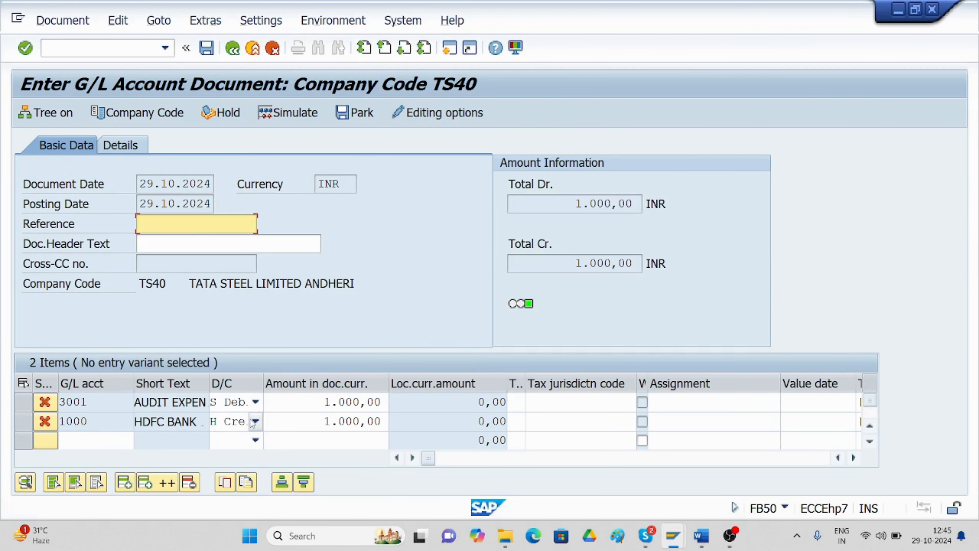
key("Return")
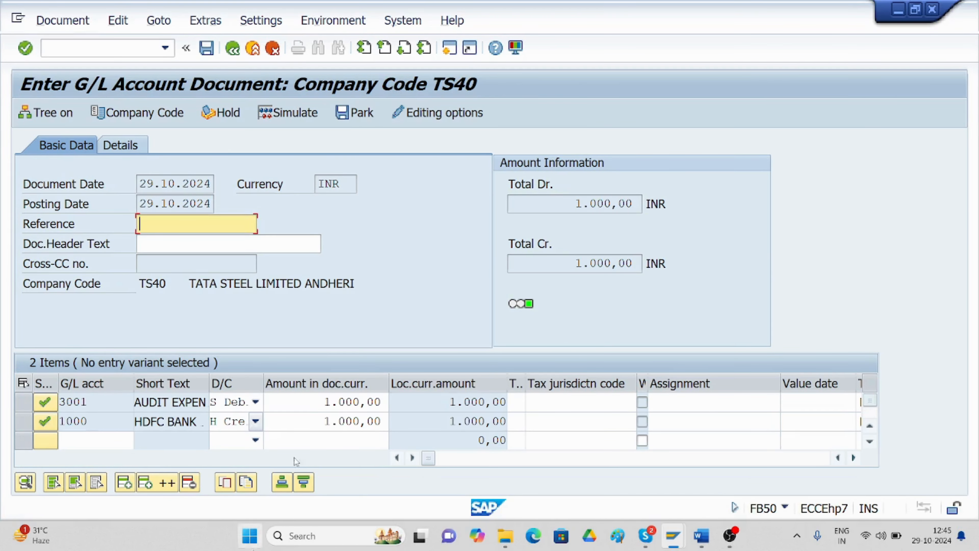
Step: Switch to the Word guide and review the held document selection and the instruction for completing and posting it
left_click(701, 536)
scroll(559, 408, "down", 6)
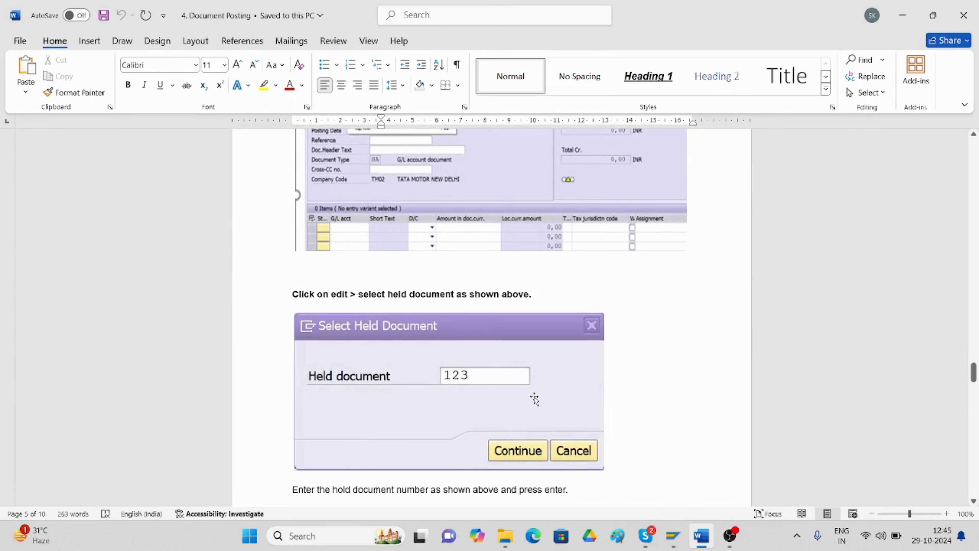
scroll(449, 461, "down", 4)
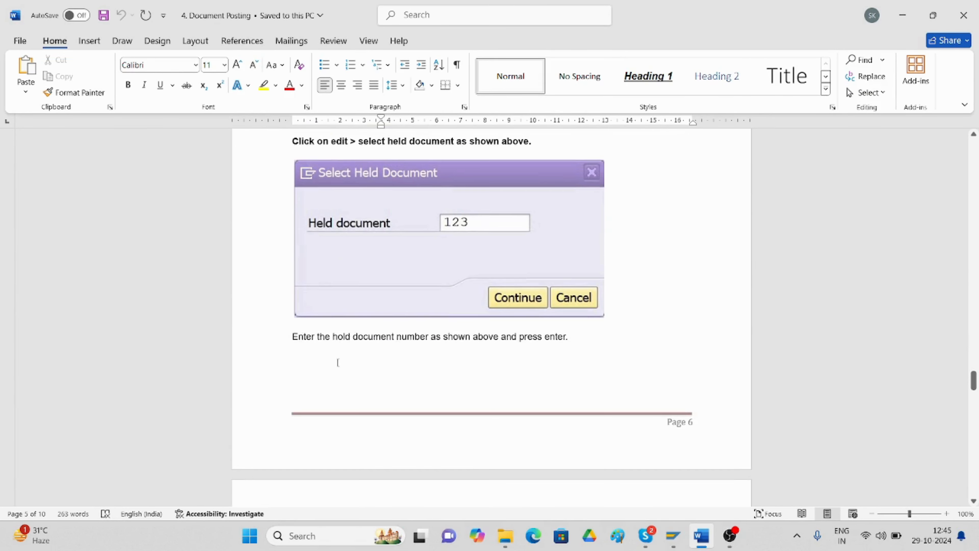
scroll(363, 254, "down", 8)
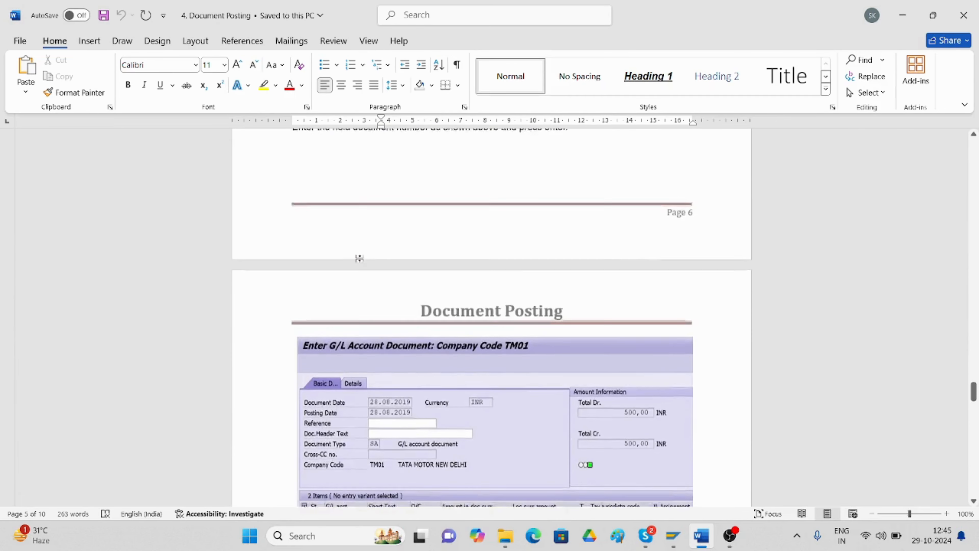
scroll(349, 241, "down", 3)
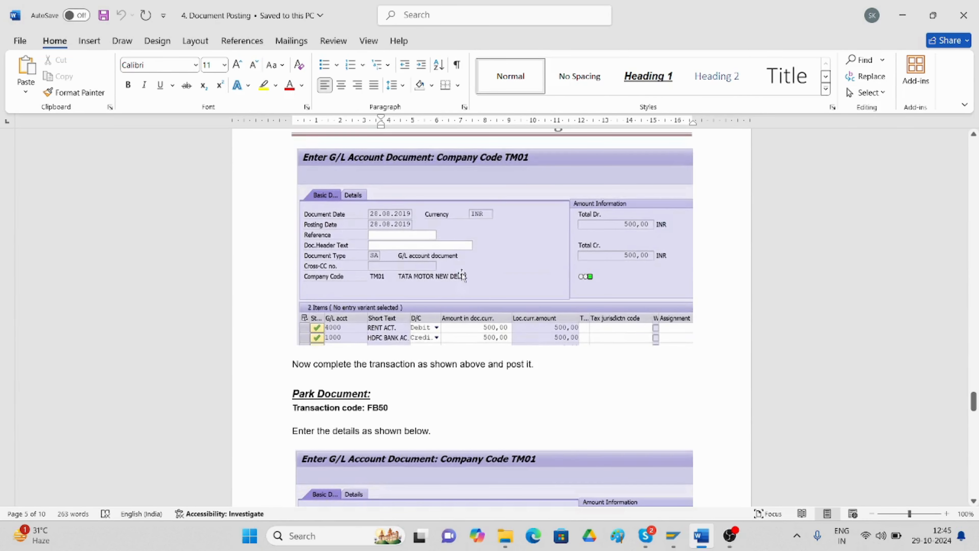
Step: Switch back to SAP and post the retrieved held G/L document
mouse_move(673, 537)
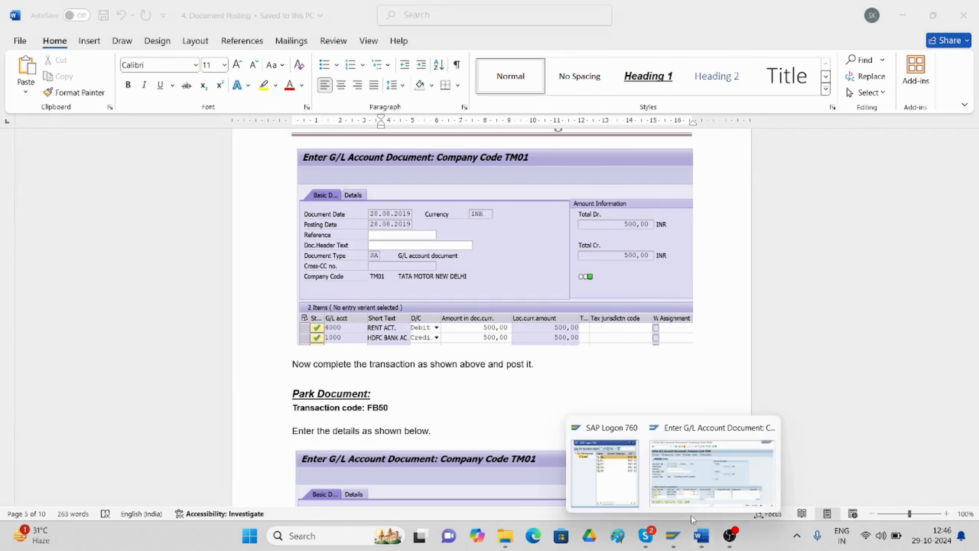
left_click(714, 463)
left_click(206, 48)
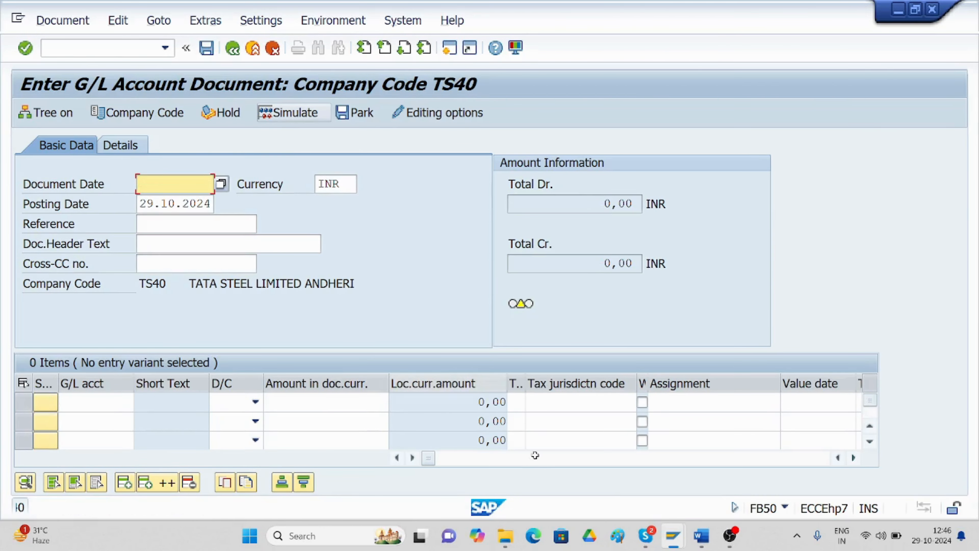
Step: Switch to the Word guide and review the Park Document section for transaction FB50
left_click(701, 537)
scroll(552, 377, "down", 2)
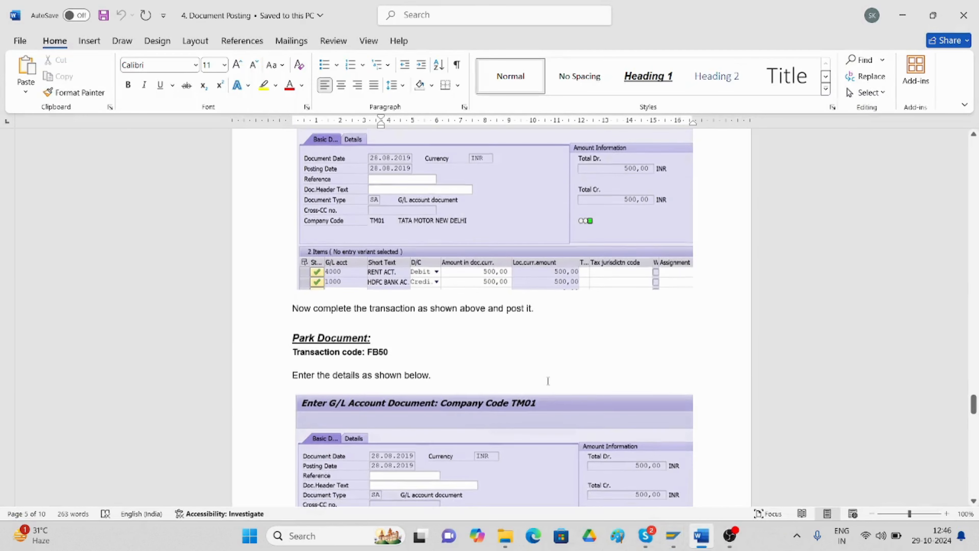